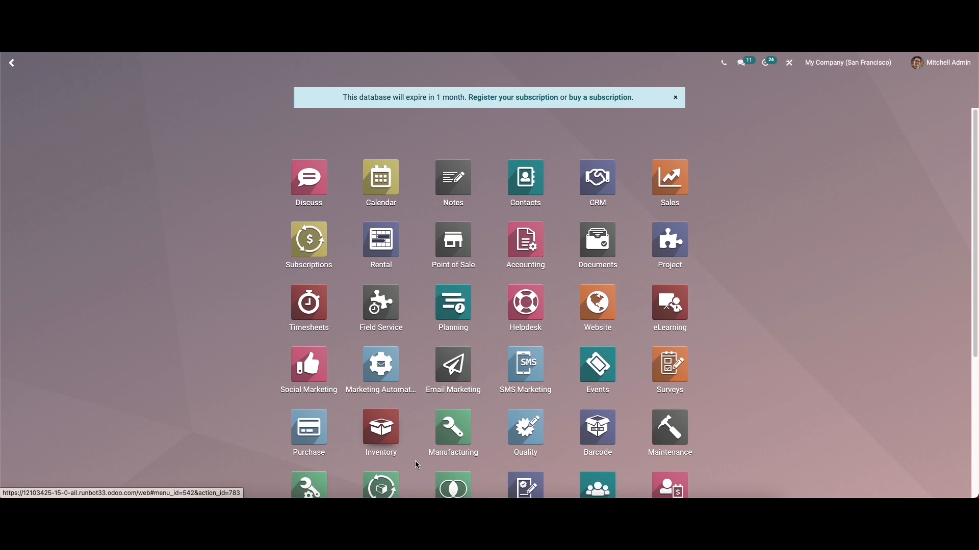
# Step: Find and open the Recruitment app
pyautogui.write('re')
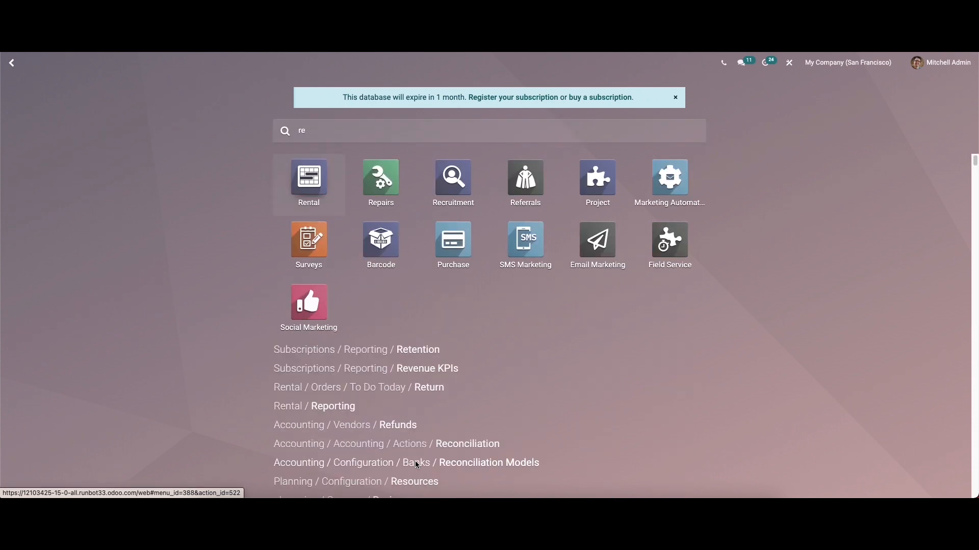
pyautogui.click(467, 184)
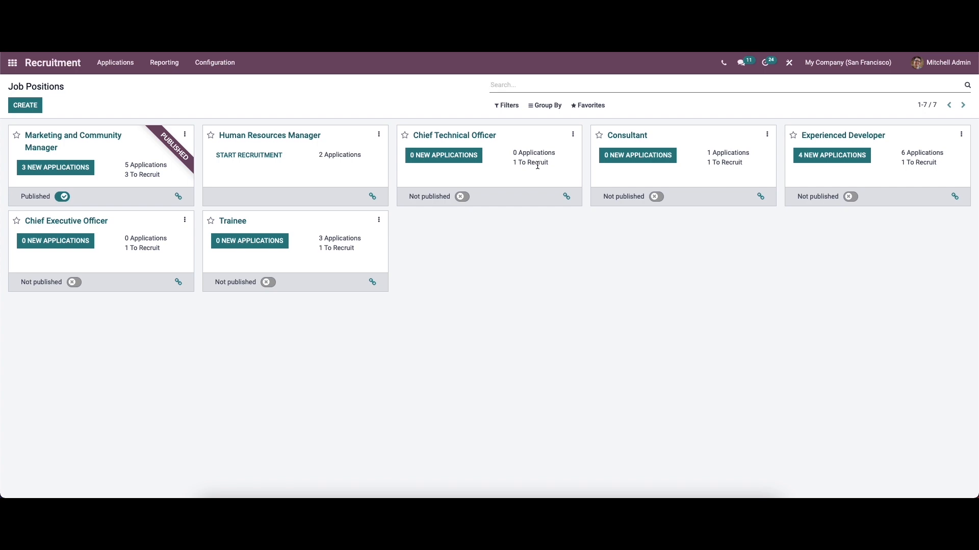
# Step: Try publishing the Chief Technical Officer position and switching its recruitment to done and back to in progress
pyautogui.click(468, 197)
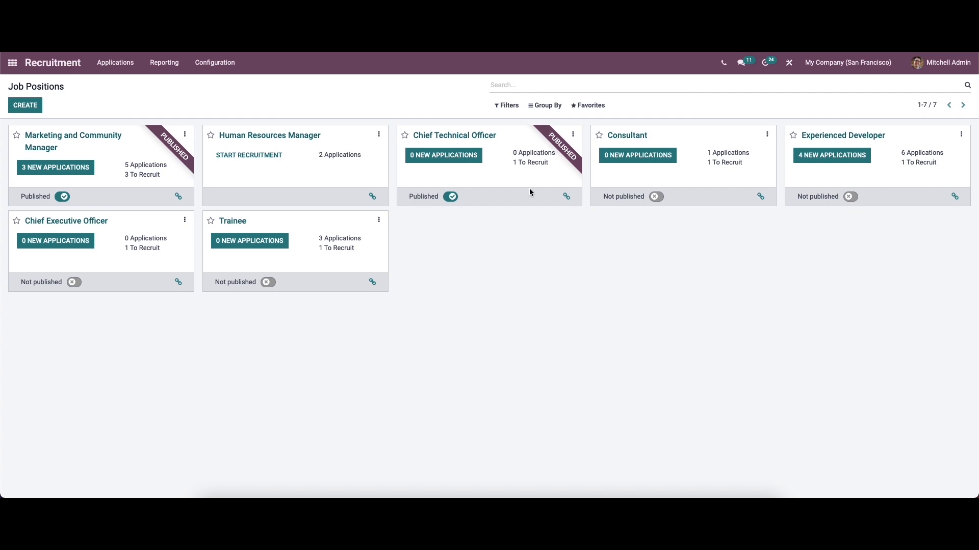
pyautogui.click(573, 135)
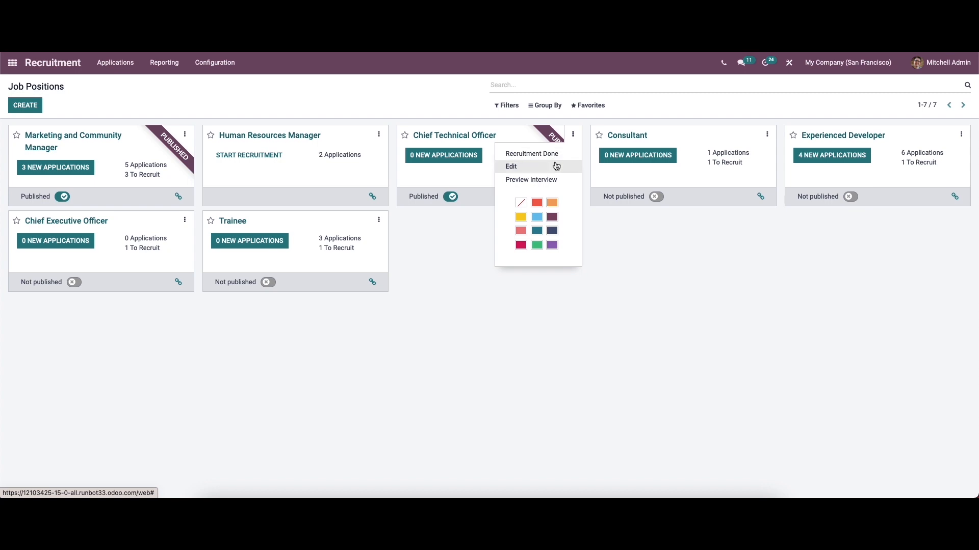
pyautogui.click(524, 154)
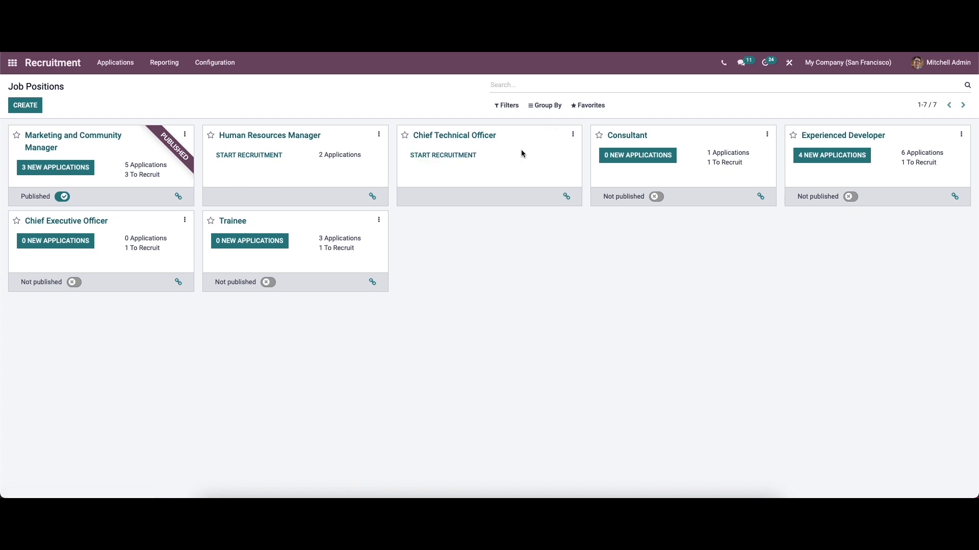
pyautogui.click(437, 155)
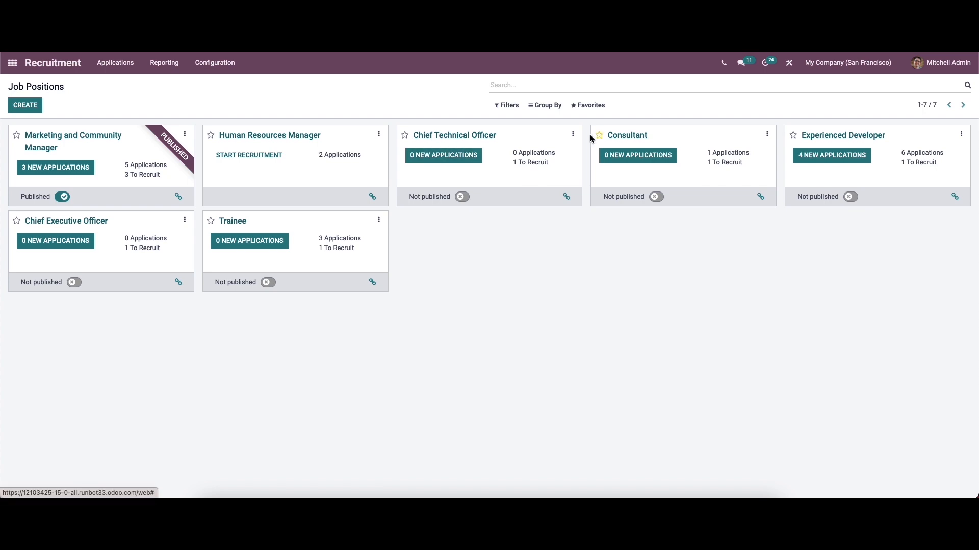
# Step: Open the Chief Technical Officer position for editing to view its details and return to the job positions overview
pyautogui.click(574, 135)
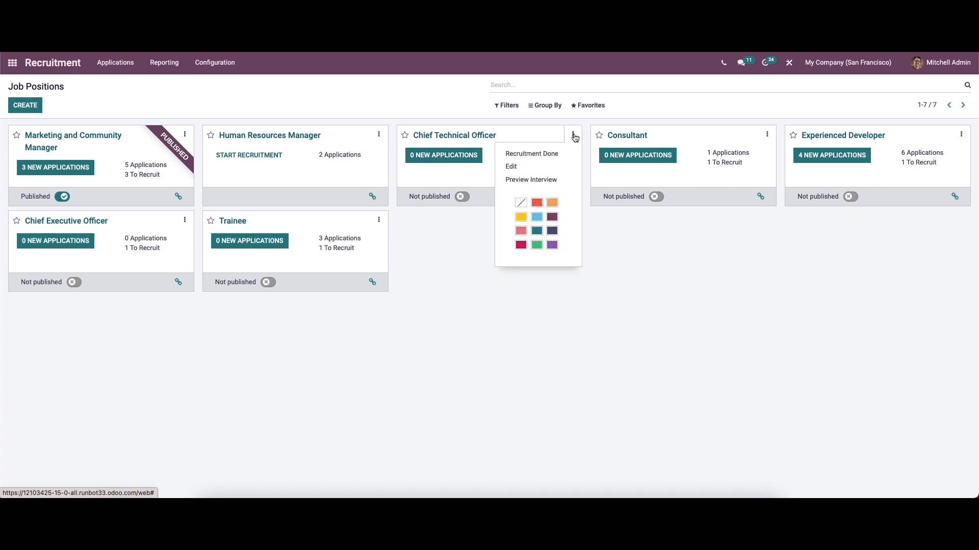
pyautogui.click(546, 165)
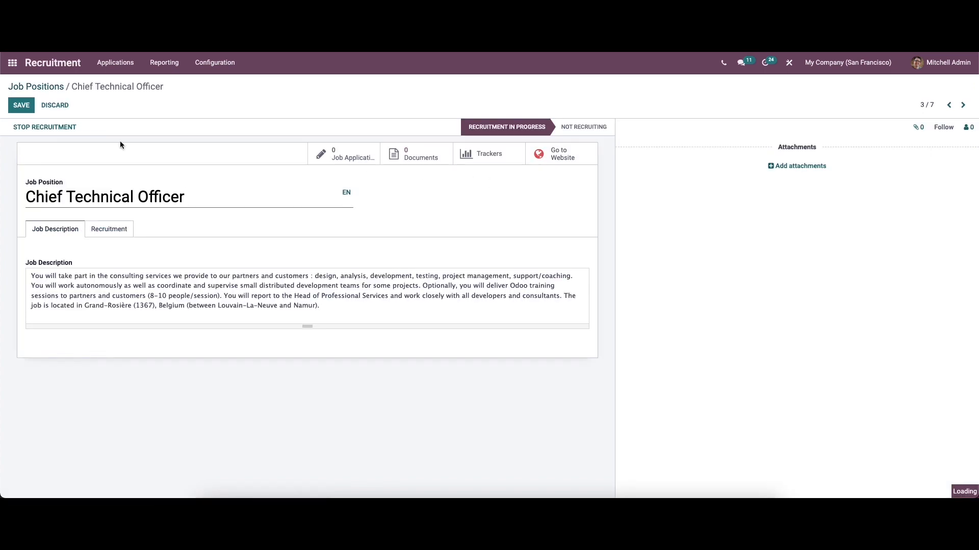
pyautogui.click(47, 87)
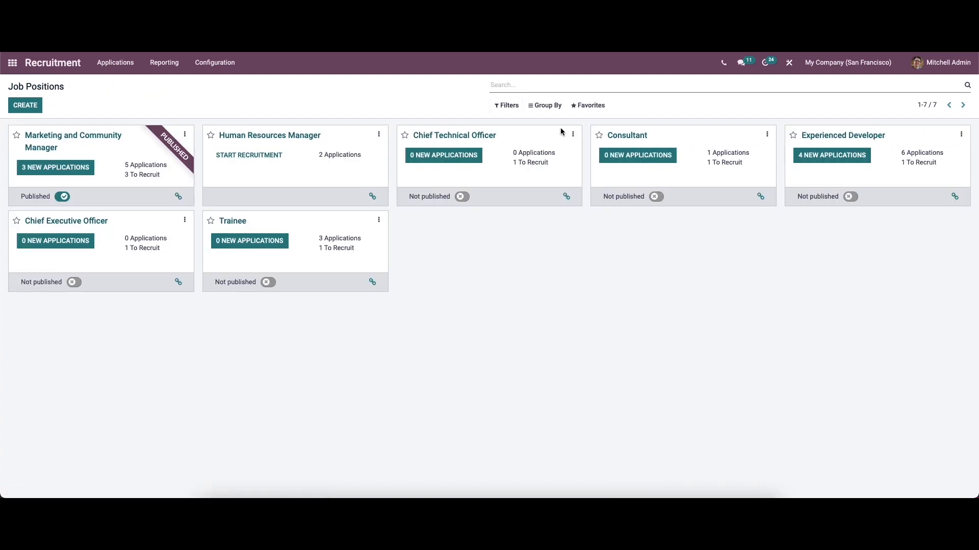
# Step: Try the red colour on the Chief Technical Officer card and reset the card to no colour
pyautogui.click(573, 134)
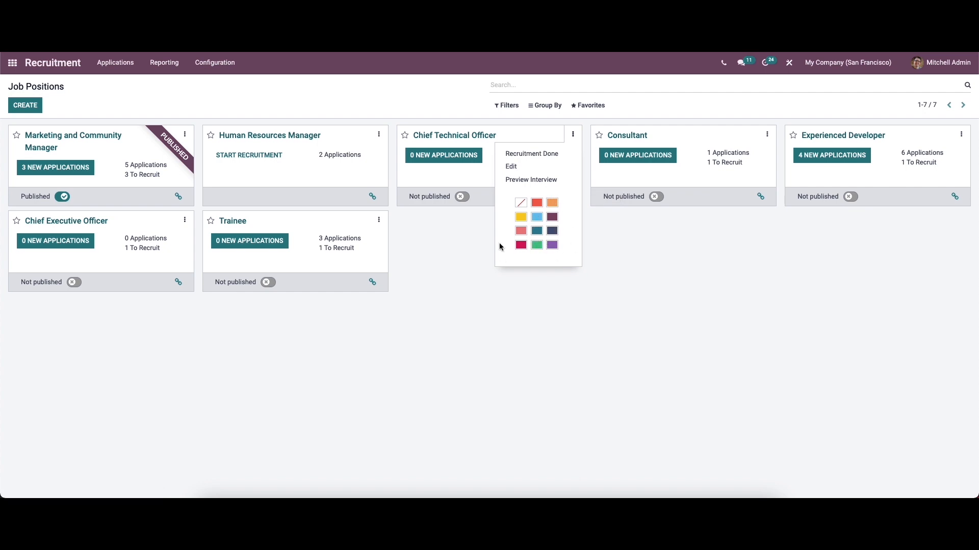
pyautogui.click(537, 205)
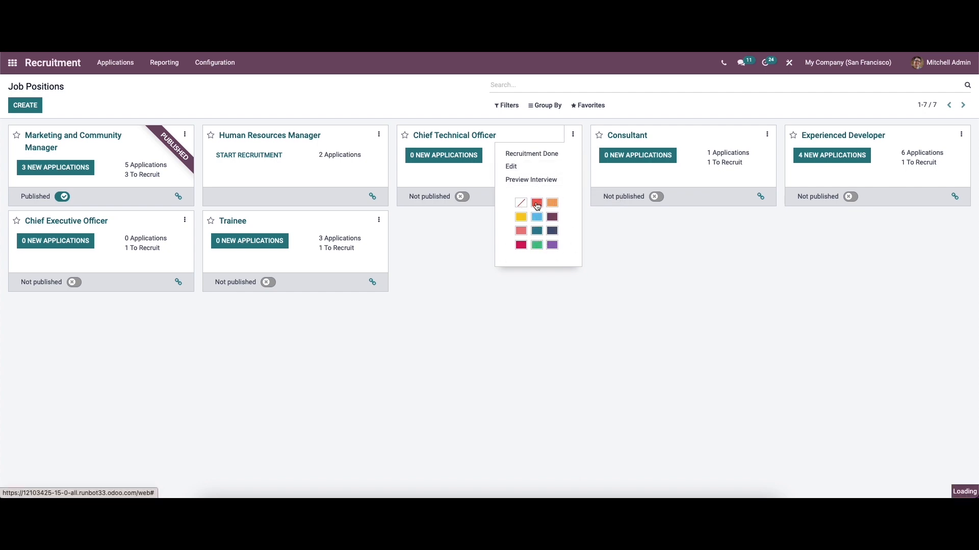
pyautogui.click(572, 135)
pyautogui.click(522, 200)
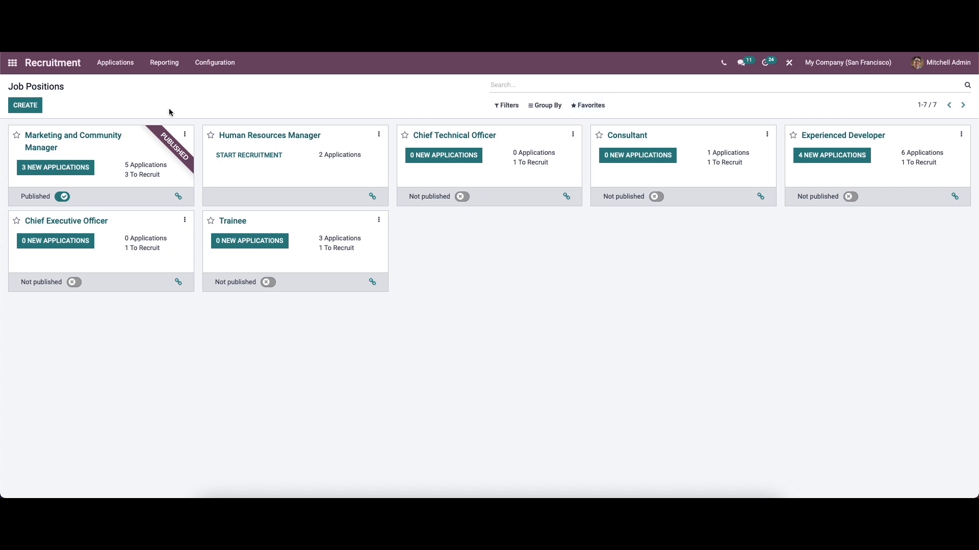
# Step: Open the quick creation form for a job position from the overview and discard it
pyautogui.click(33, 107)
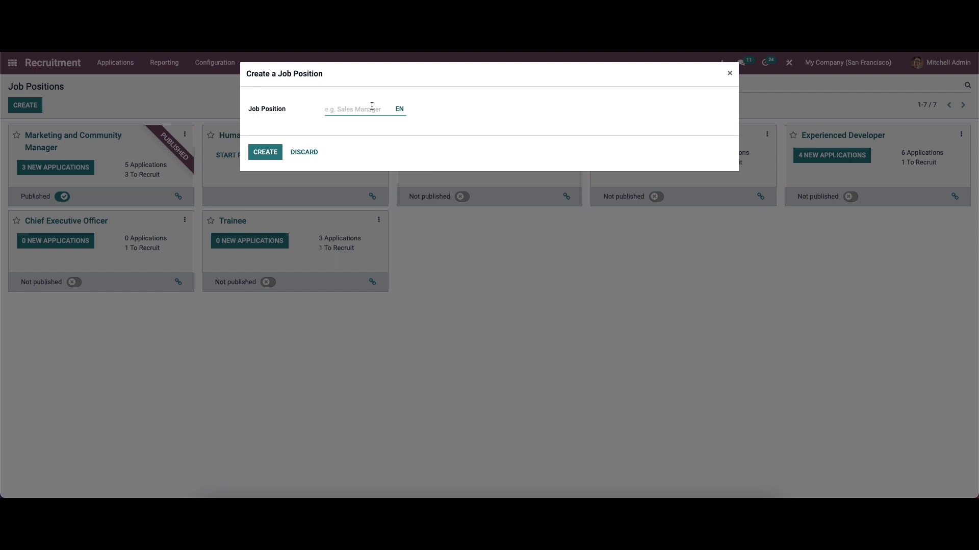
pyautogui.click(306, 152)
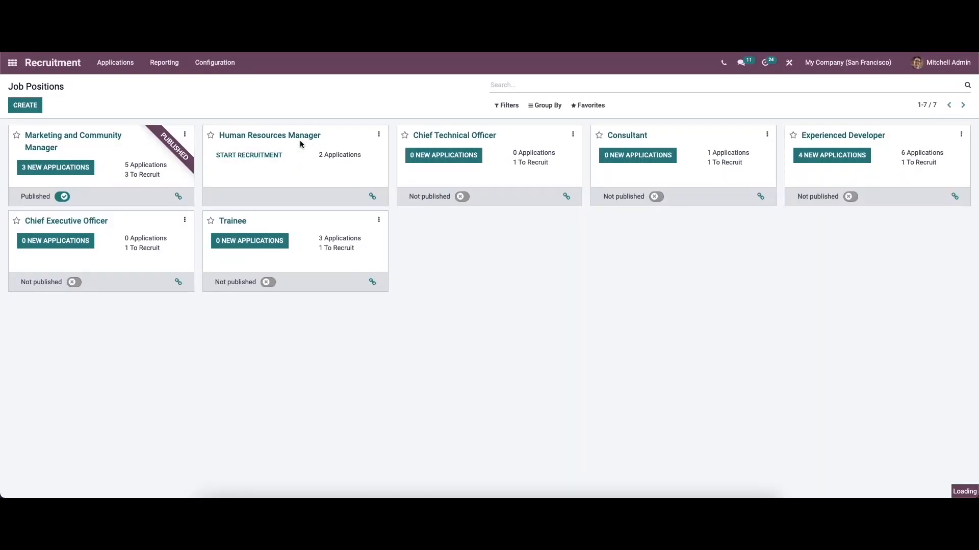
# Step: Open the configuration list of job positions and preview it in kanban view before returning to list view
pyautogui.click(224, 66)
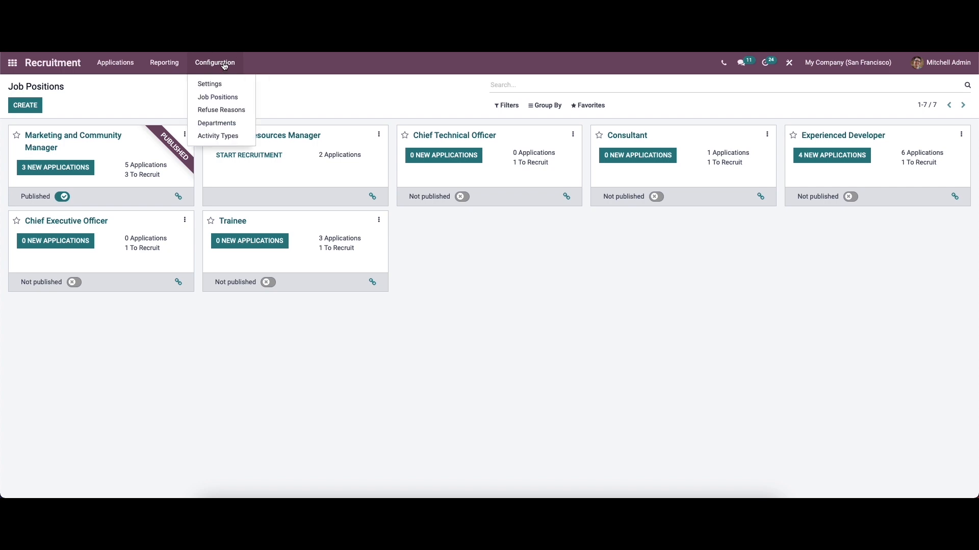
pyautogui.click(220, 98)
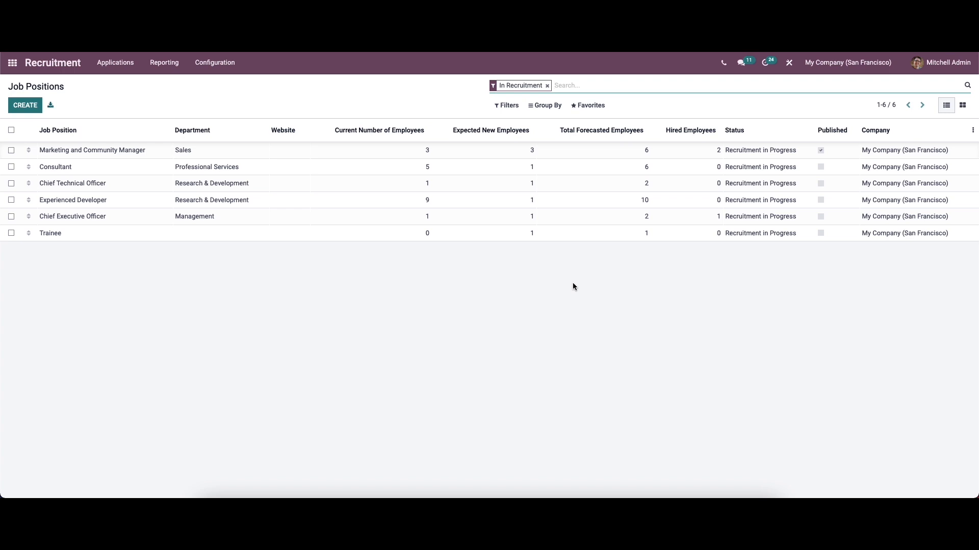
pyautogui.click(962, 105)
pyautogui.click(946, 105)
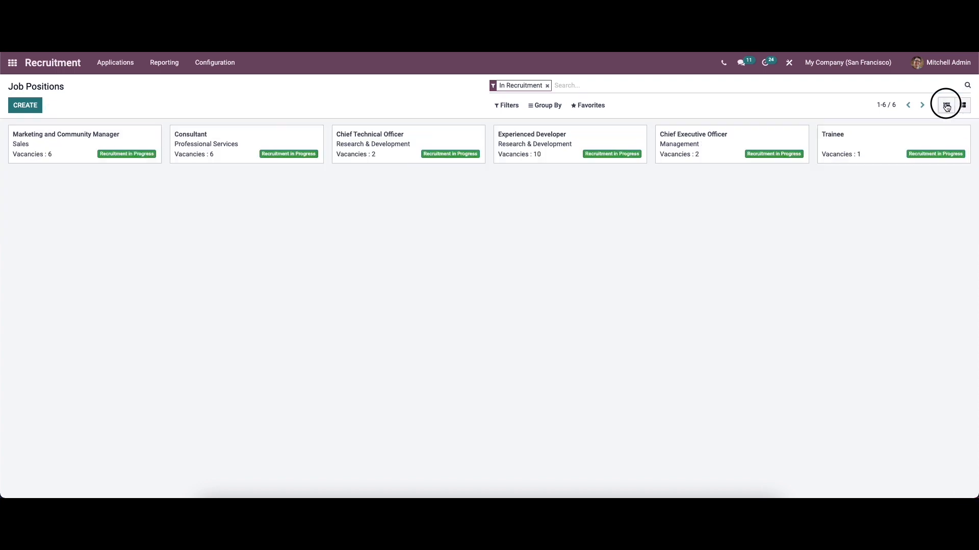
# Step: Create a new job position named "sales executive"
pyautogui.click(19, 106)
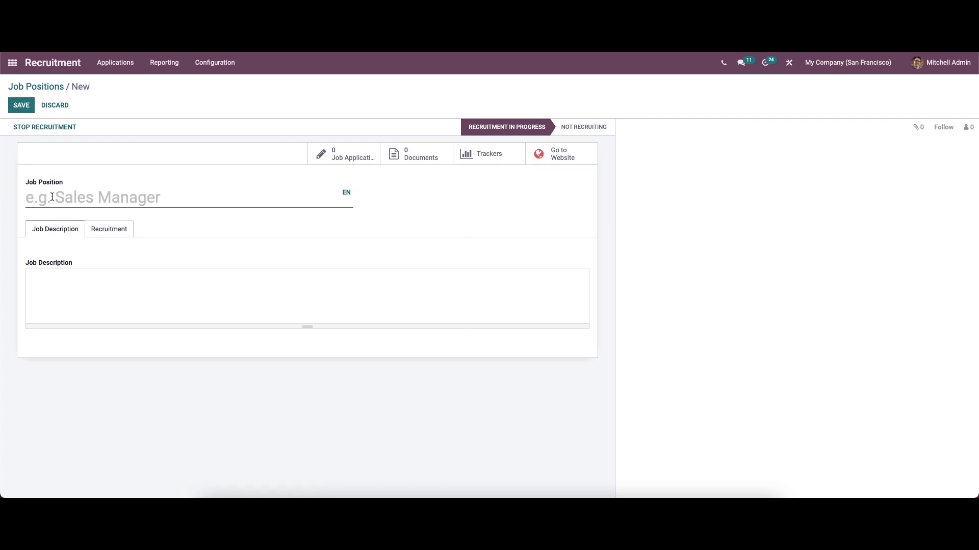
pyautogui.write('sa')
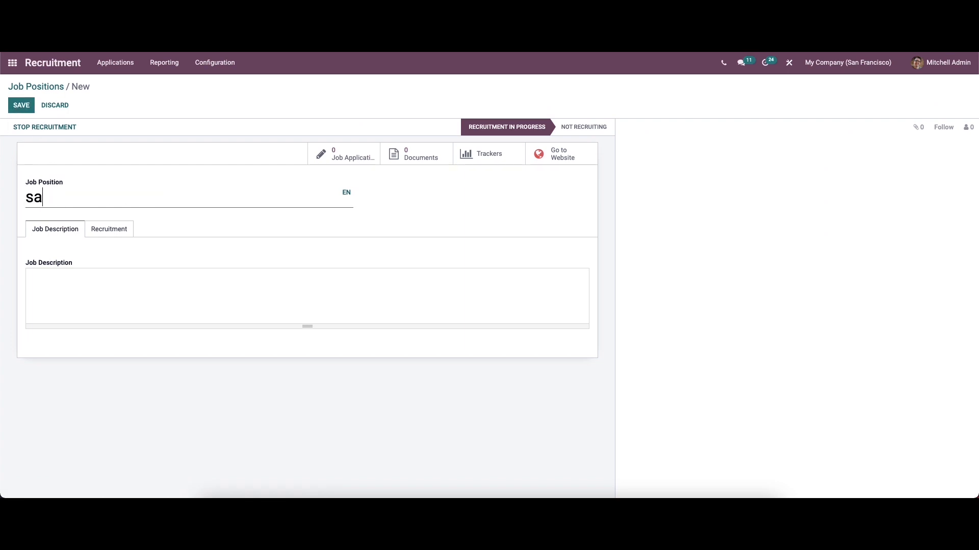
pyautogui.write('les executive')
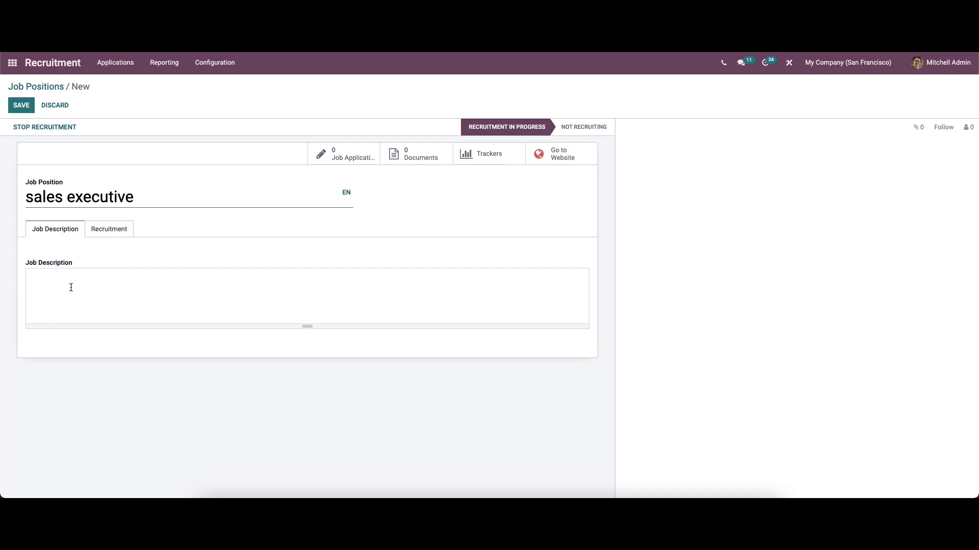
# Step: In the recruitment details, set the department to Sales and expected new employees to 4, and mark the position as published
pyautogui.click(105, 228)
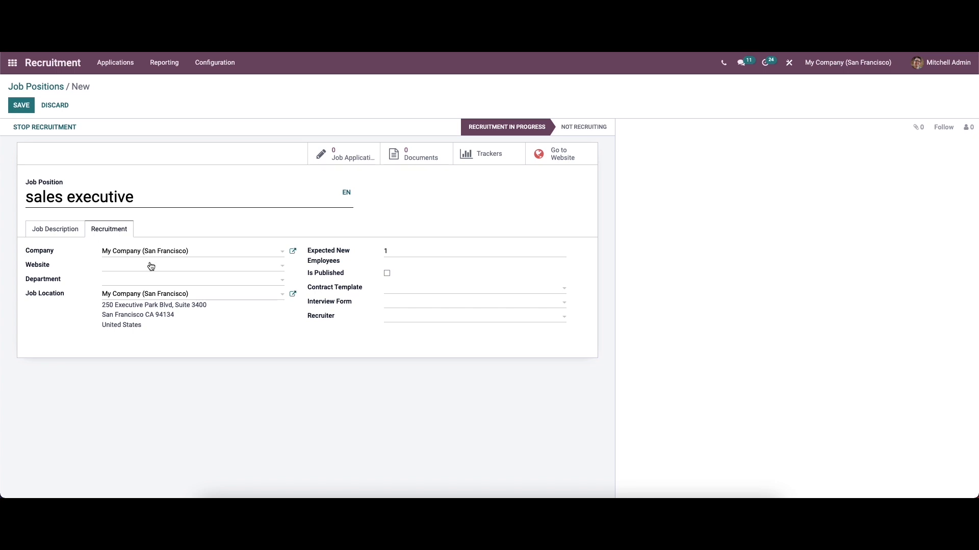
pyautogui.click(123, 280)
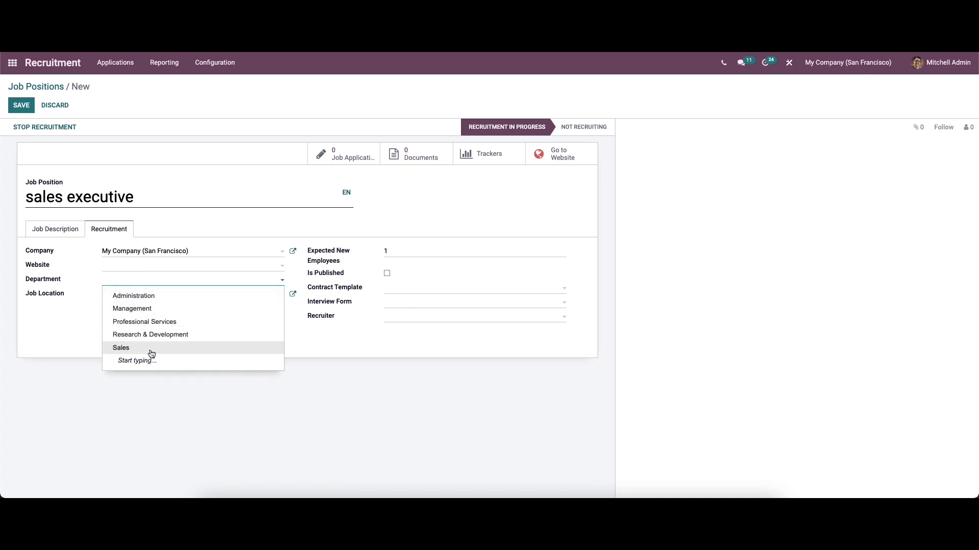
pyautogui.click(151, 351)
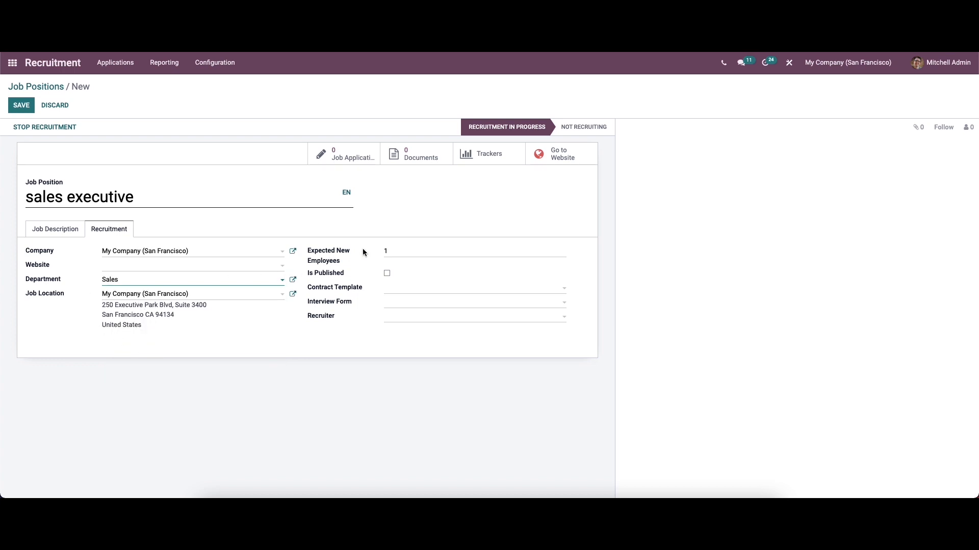
pyautogui.moveTo(396, 253); pyautogui.dragTo(373, 257)
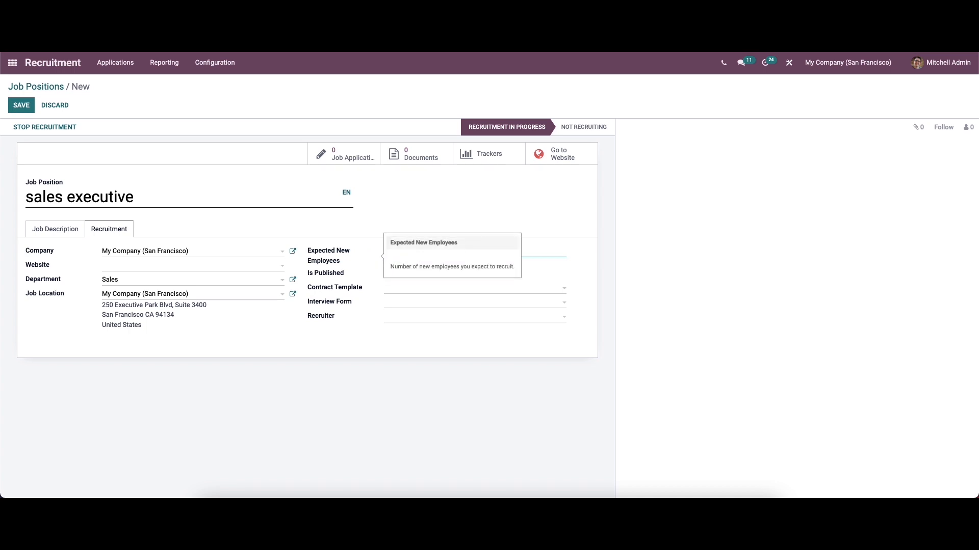
pyautogui.write('4')
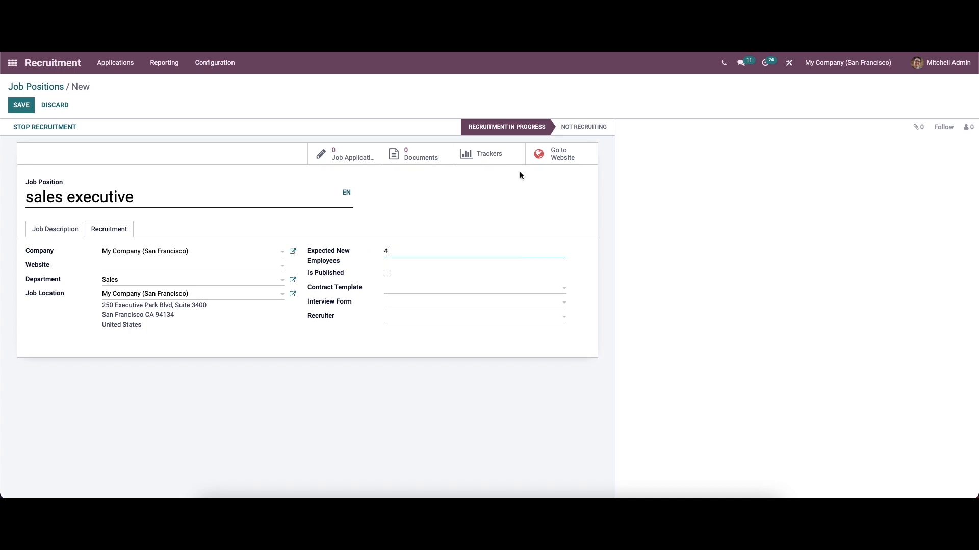
pyautogui.click(387, 276)
# Step: Set the position's interview form to Recruitment Form and open that form to review its questions, closing it without changes
pyautogui.click(394, 290)
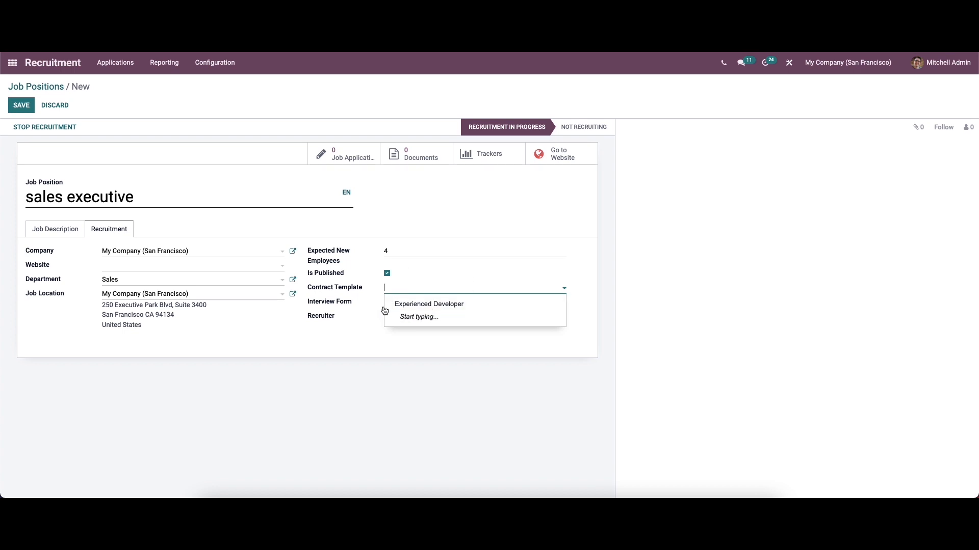
pyautogui.click(384, 295)
pyautogui.click(403, 306)
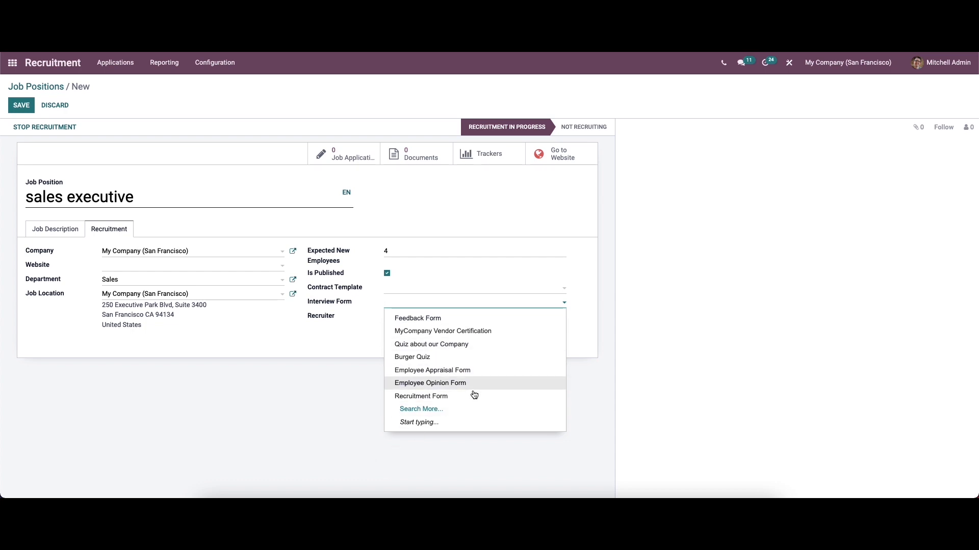
pyautogui.click(443, 397)
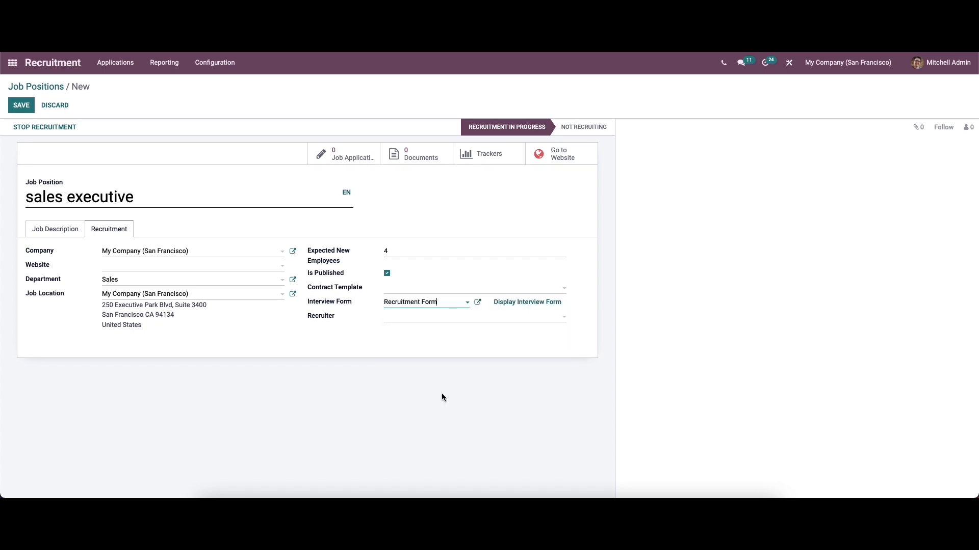
pyautogui.click(478, 303)
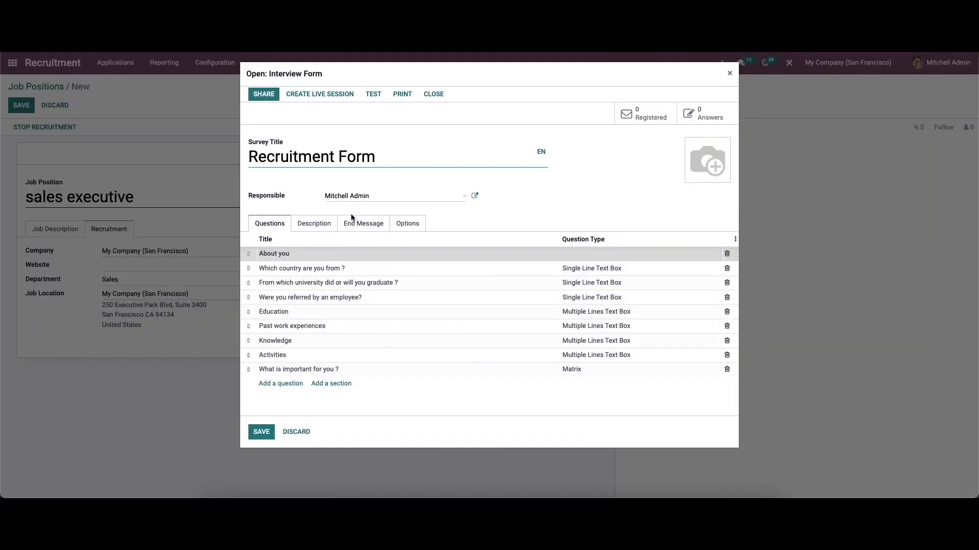
pyautogui.click(289, 437)
# Step: Leave the recruiter empty and save the sales executive job position
pyautogui.click(405, 319)
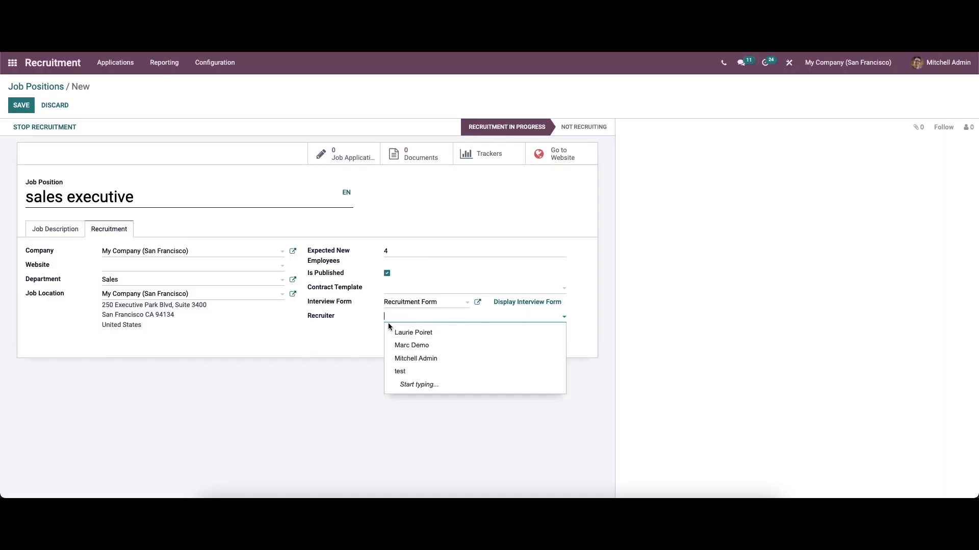
pyautogui.click(364, 329)
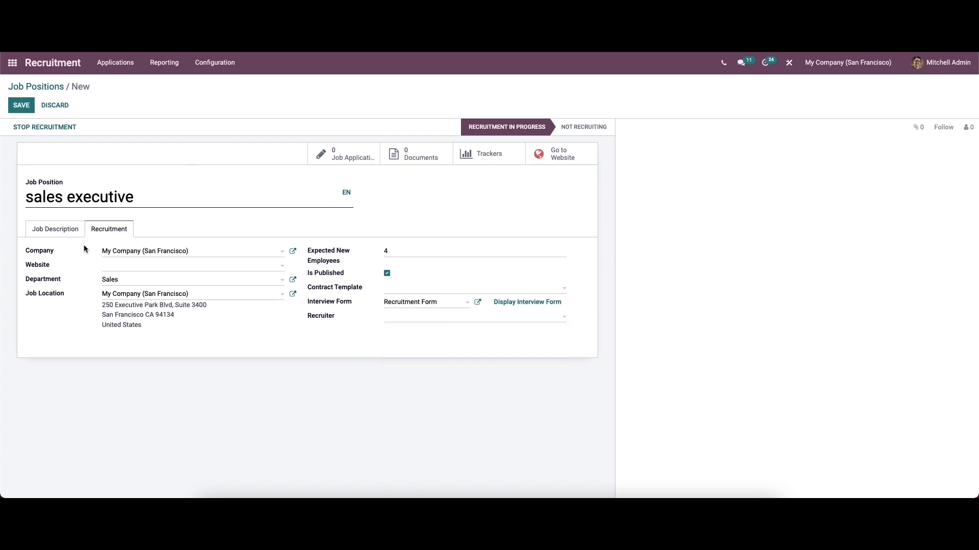
pyautogui.click(18, 106)
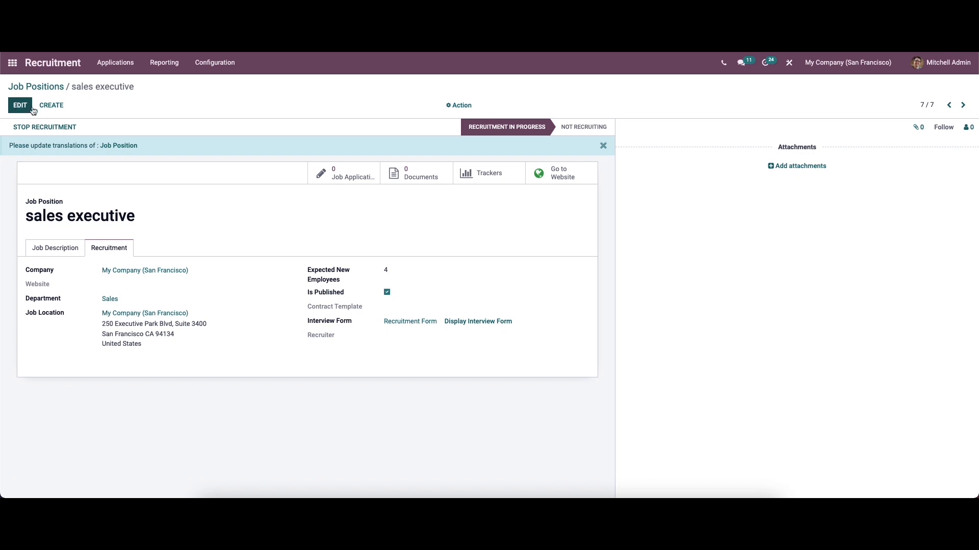
# Step: View the applications by job position and open the list of all applications
pyautogui.click(107, 64)
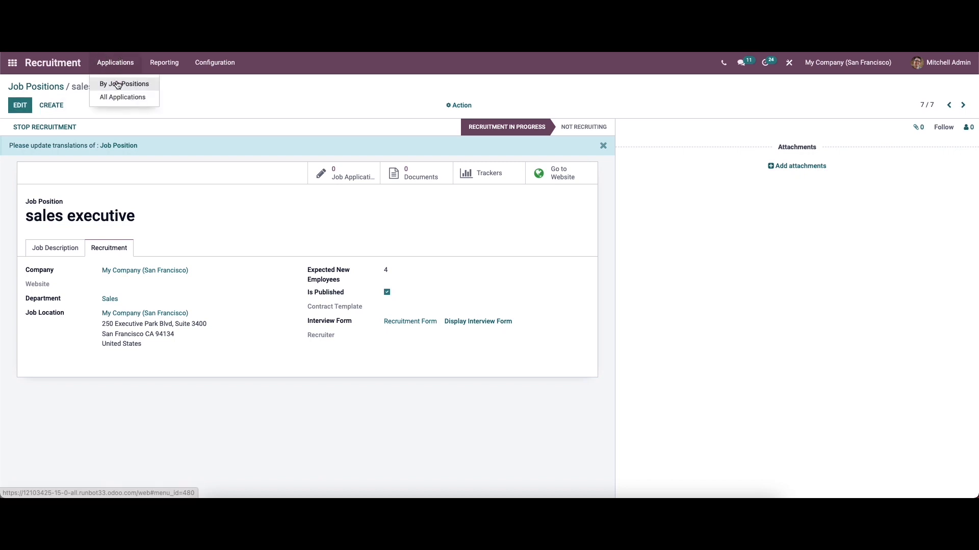
pyautogui.click(117, 84)
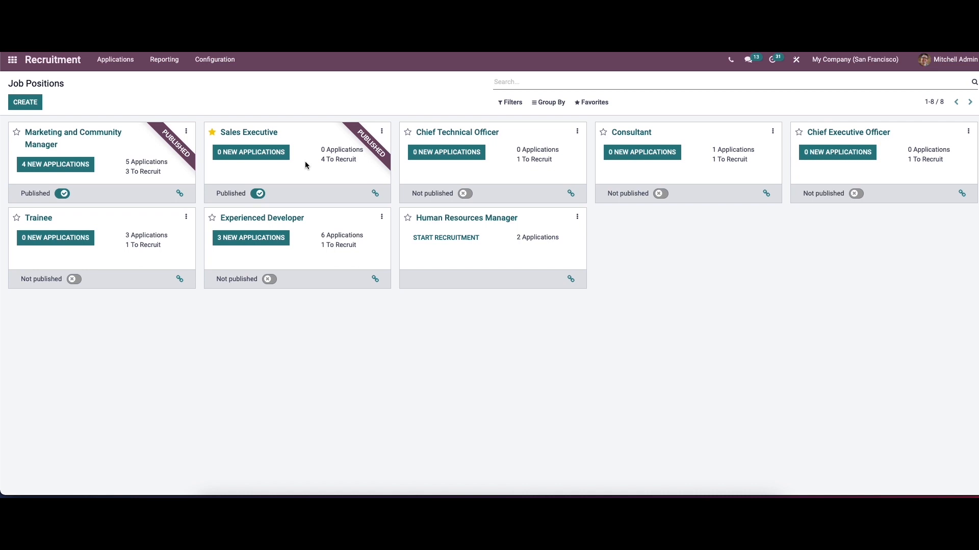
pyautogui.click(109, 60)
pyautogui.click(126, 97)
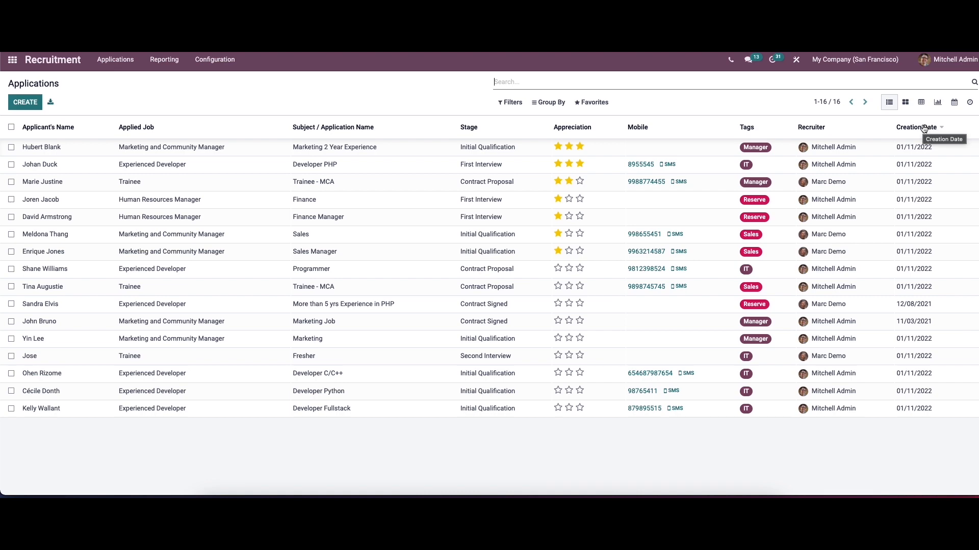
# Step: Examine the applications in the kanban, pivot, graph, calendar and activity views, returning to the list view
pyautogui.click(907, 103)
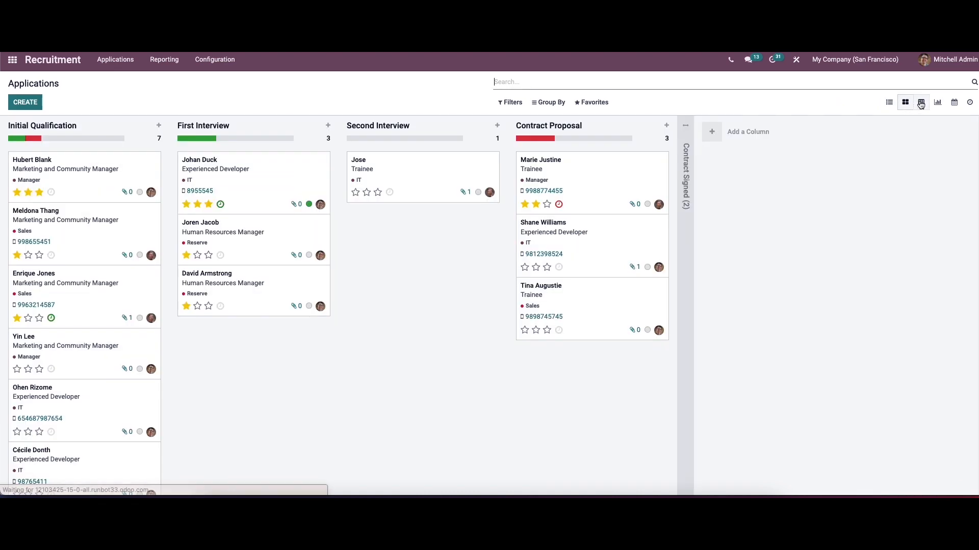
pyautogui.click(921, 104)
pyautogui.click(937, 103)
pyautogui.click(955, 105)
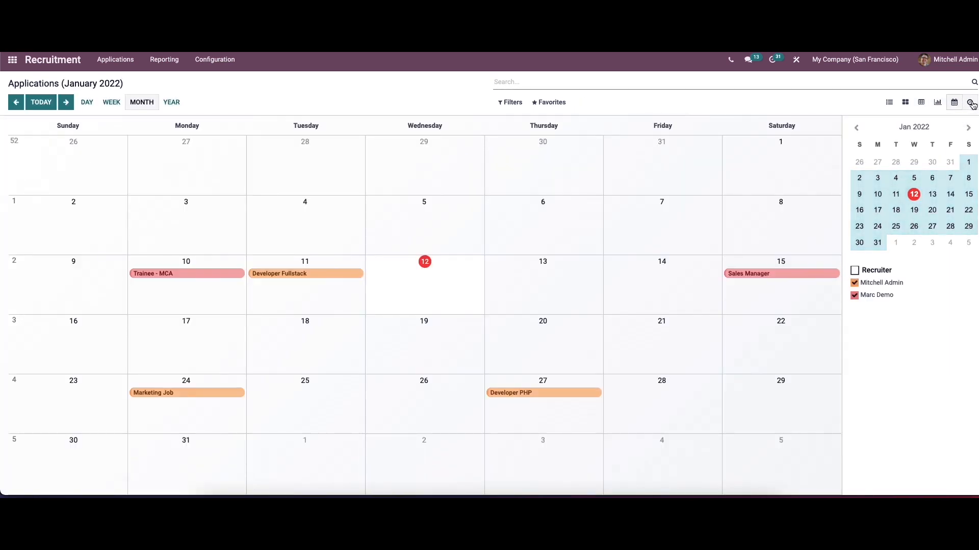
pyautogui.click(971, 104)
pyautogui.click(889, 103)
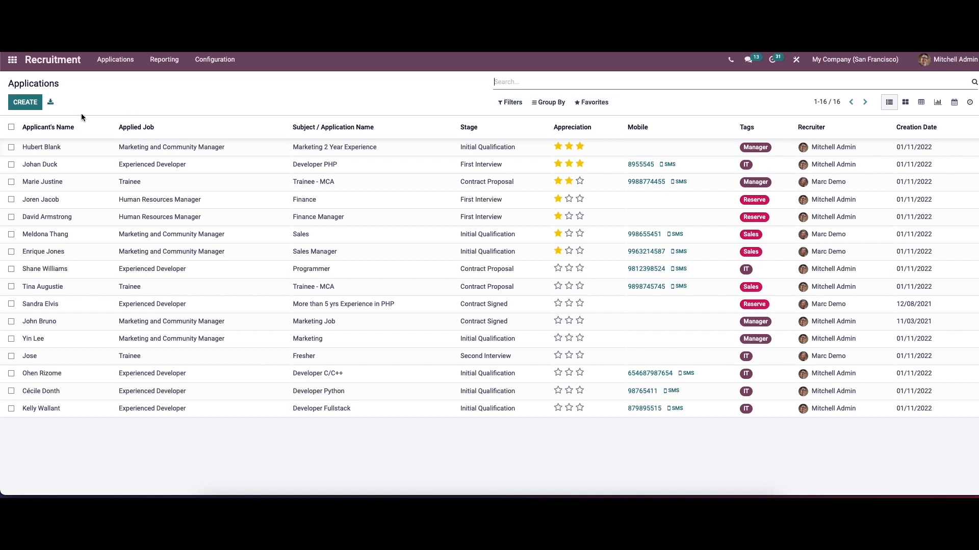
# Step: Create a new application with the subject "Sales executive 2 yrs experience" and enter the applicant's name
pyautogui.click(26, 105)
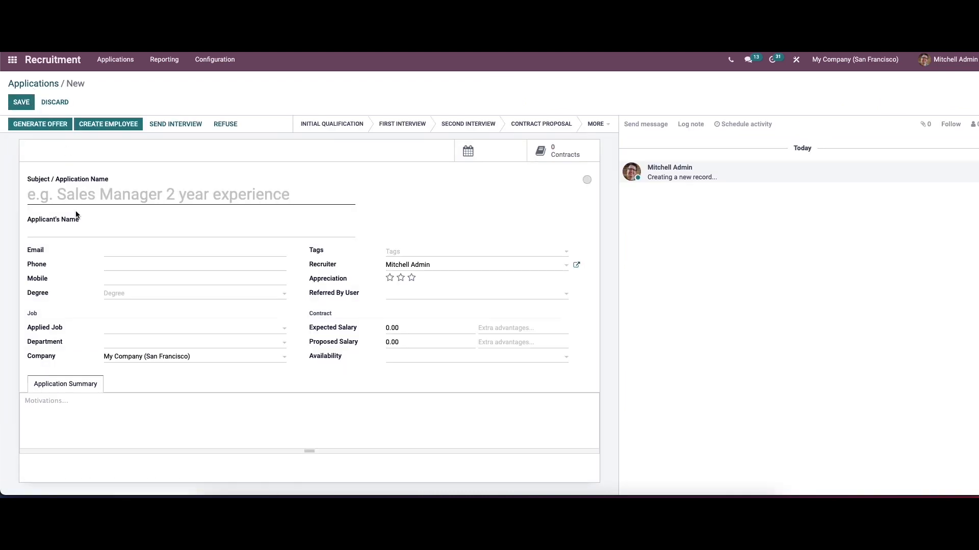
pyautogui.click(59, 194)
pyautogui.write('Sales e')
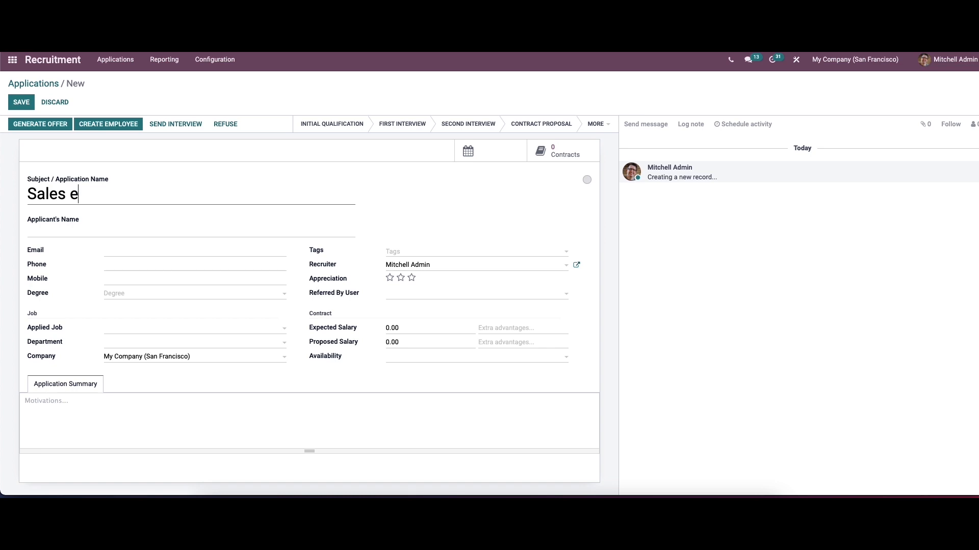
pyautogui.write('xecutive 2')
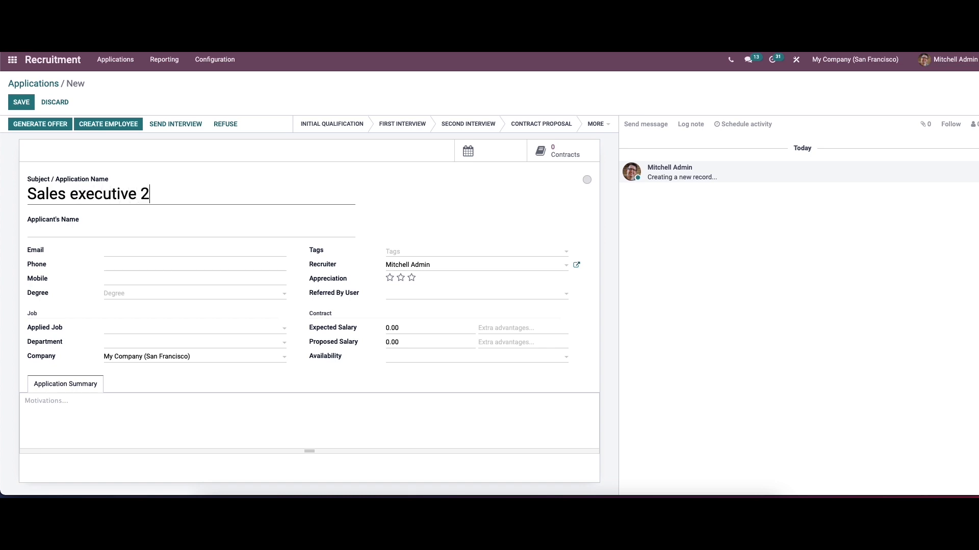
pyautogui.write(' yrs exper')
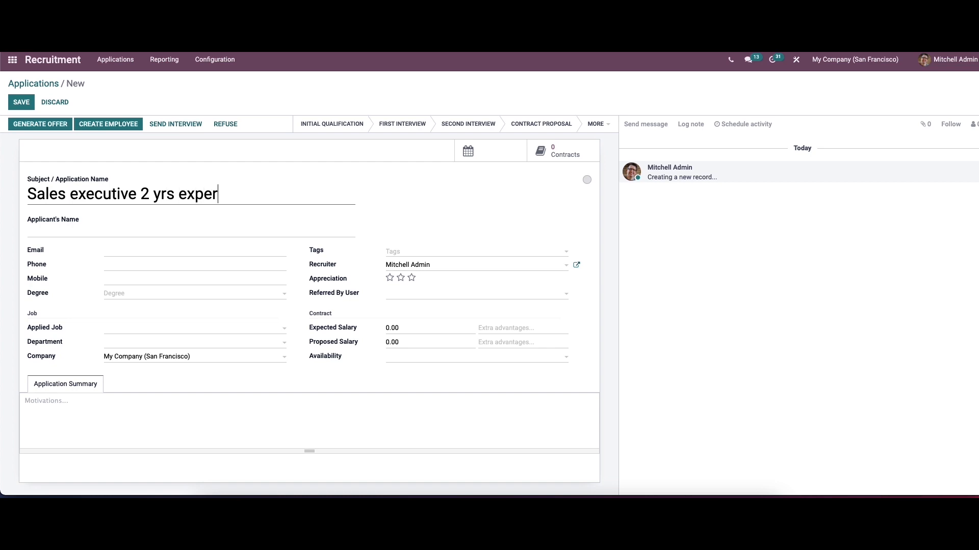
pyautogui.write('ience')
pyautogui.click(69, 235)
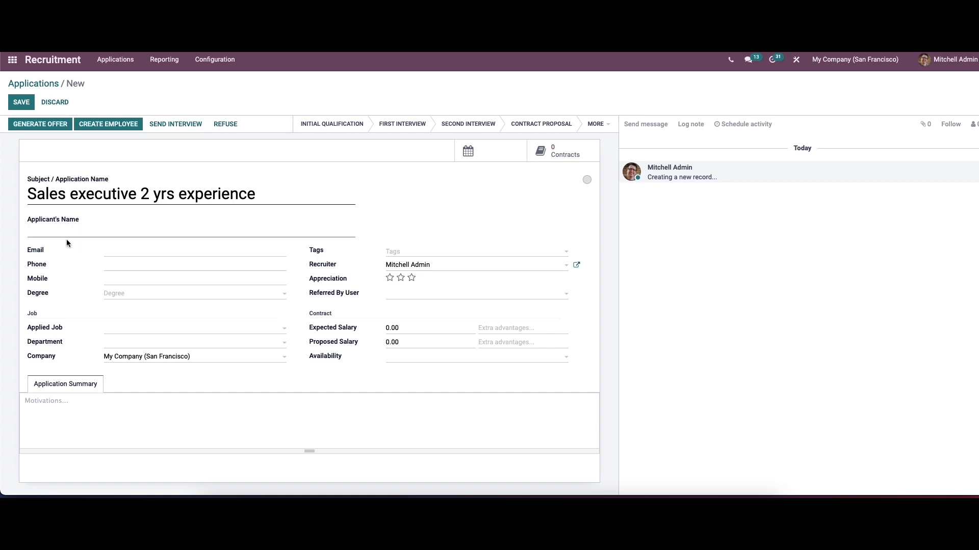
pyautogui.write('Adam')
# Step: Set the applicant's degree to Bachelor Degree and add the Sales tag
pyautogui.click(128, 295)
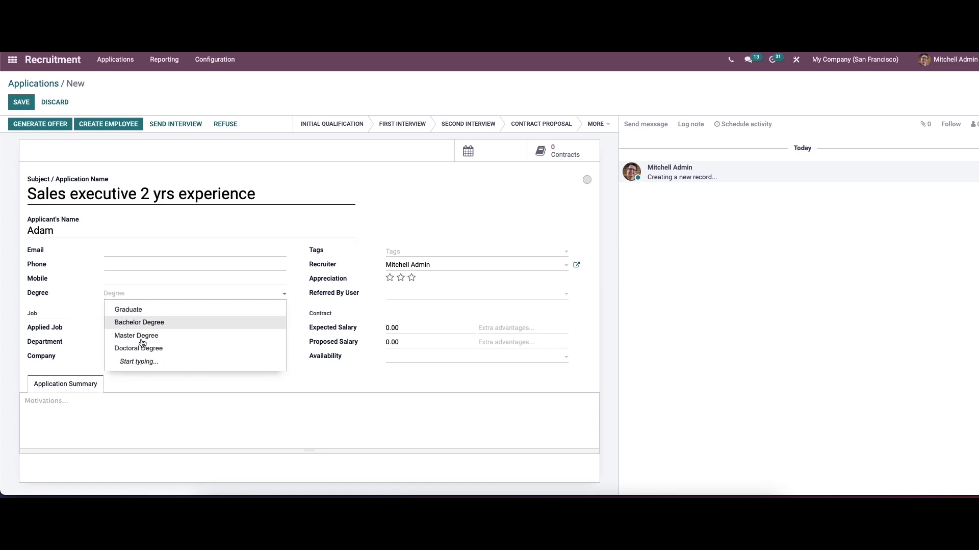
pyautogui.click(150, 325)
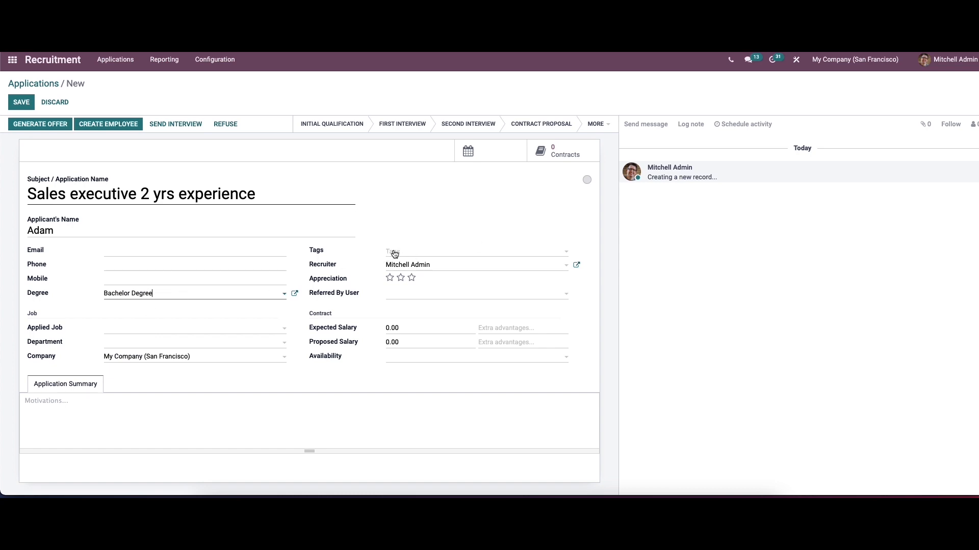
pyautogui.click(394, 254)
pyautogui.click(409, 308)
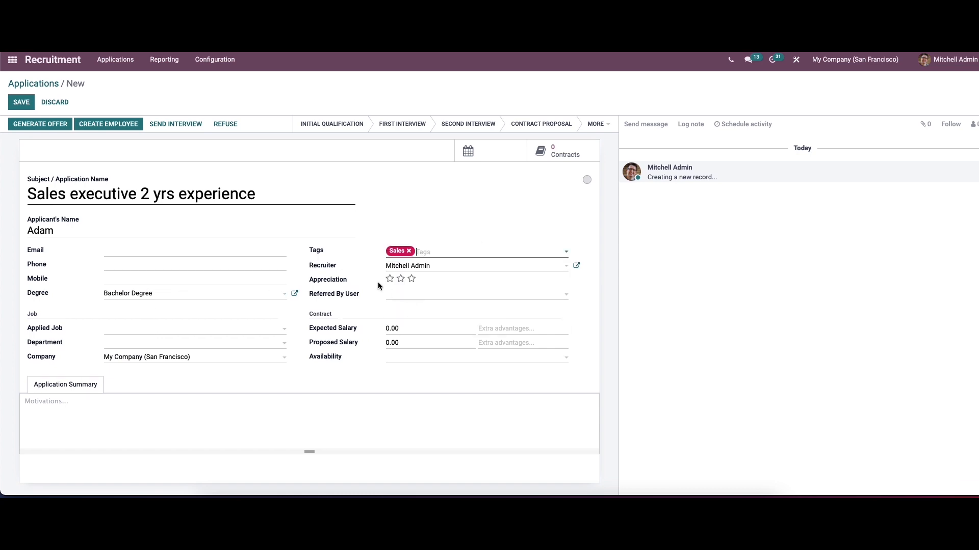
pyautogui.click(411, 279)
# Step: Set the applied job to Sales Executive and save the application
pyautogui.click(122, 333)
pyautogui.click(121, 334)
pyautogui.click(136, 331)
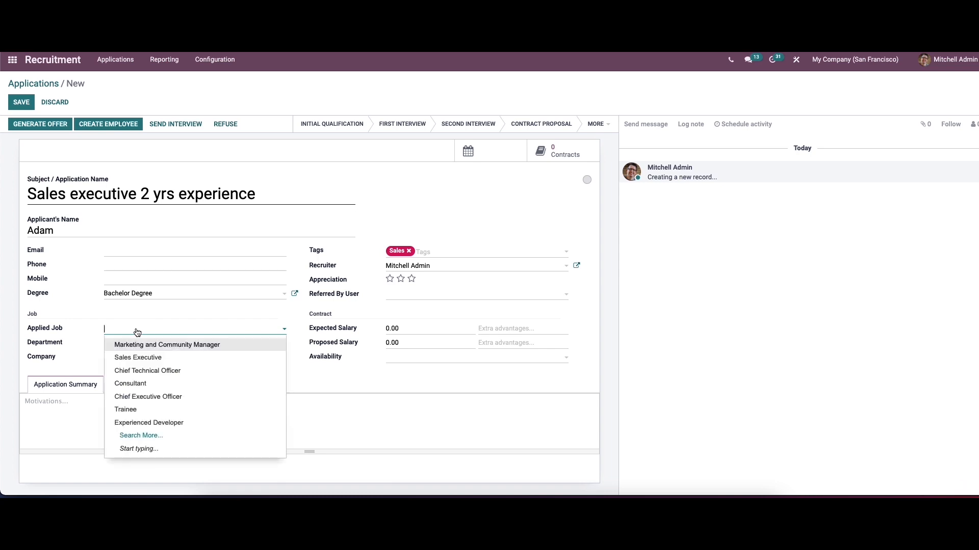
pyautogui.click(146, 358)
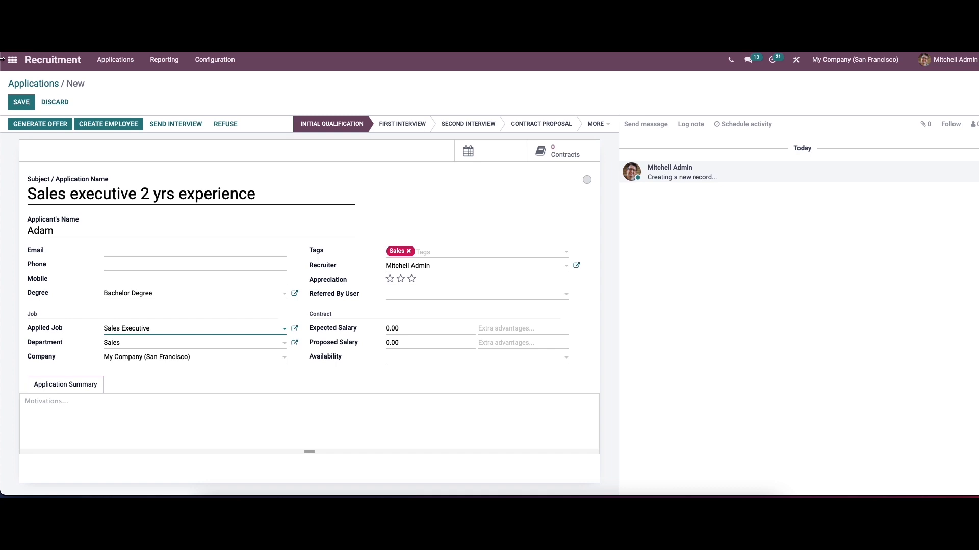
pyautogui.click(21, 102)
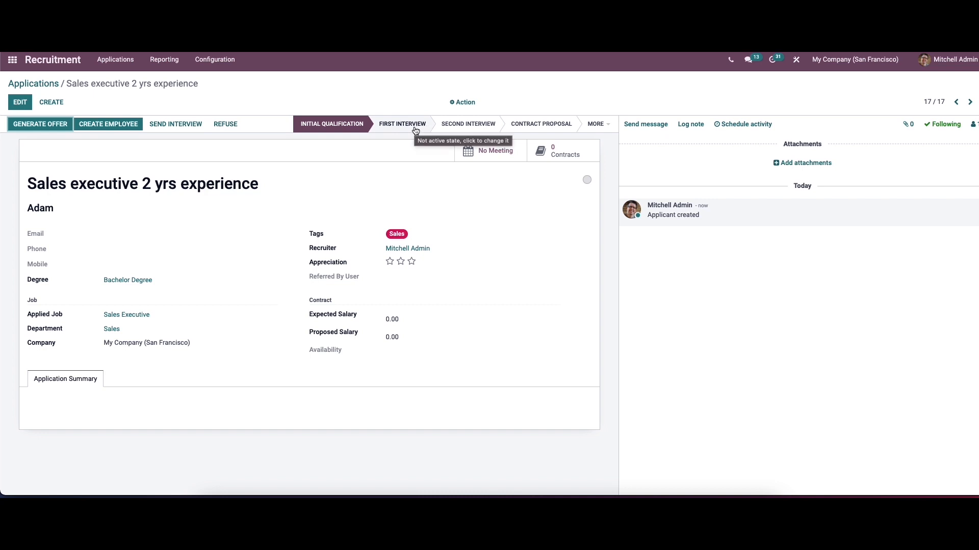
# Step: Move the new Sales Executive applicant from Initial Qualification to First Interview on the kanban board, and check the application's record
pyautogui.click(32, 125)
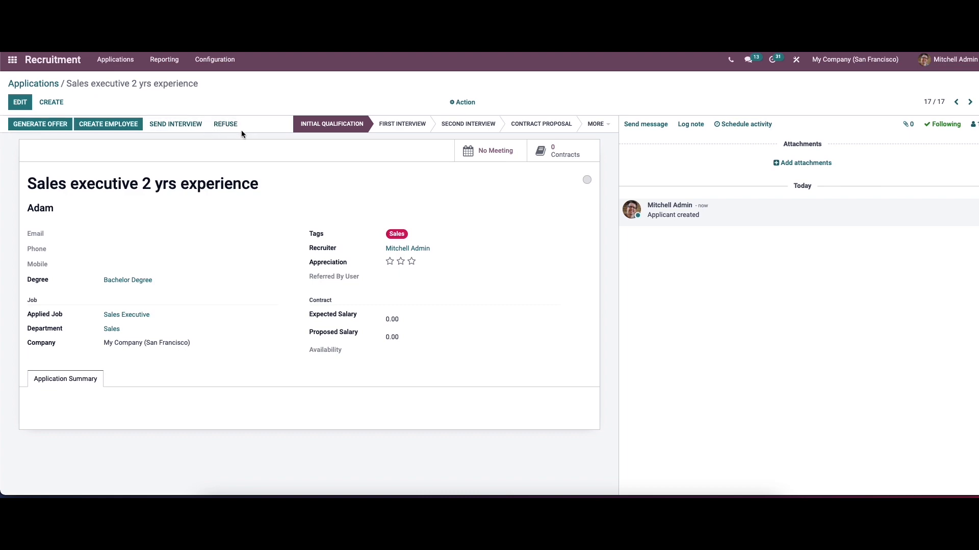
pyautogui.click(38, 83)
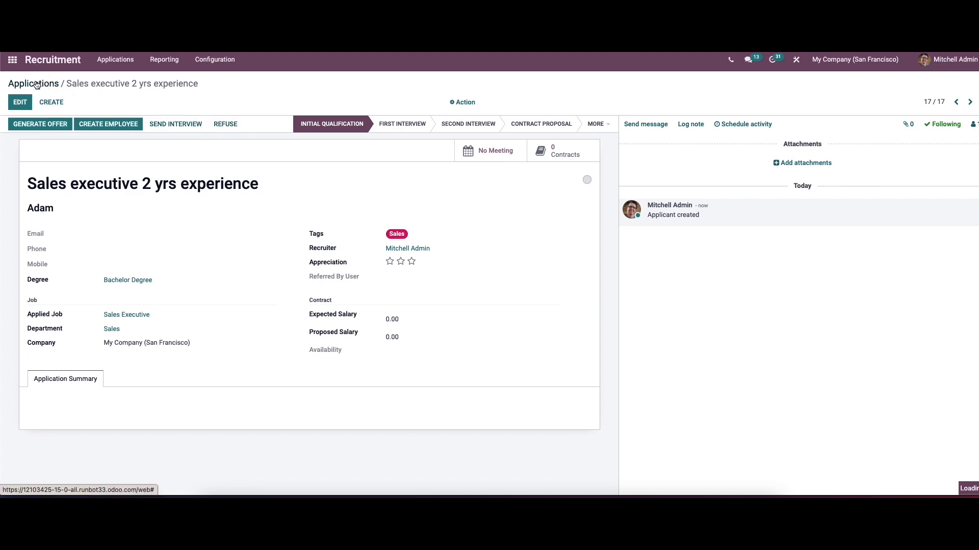
pyautogui.click(903, 104)
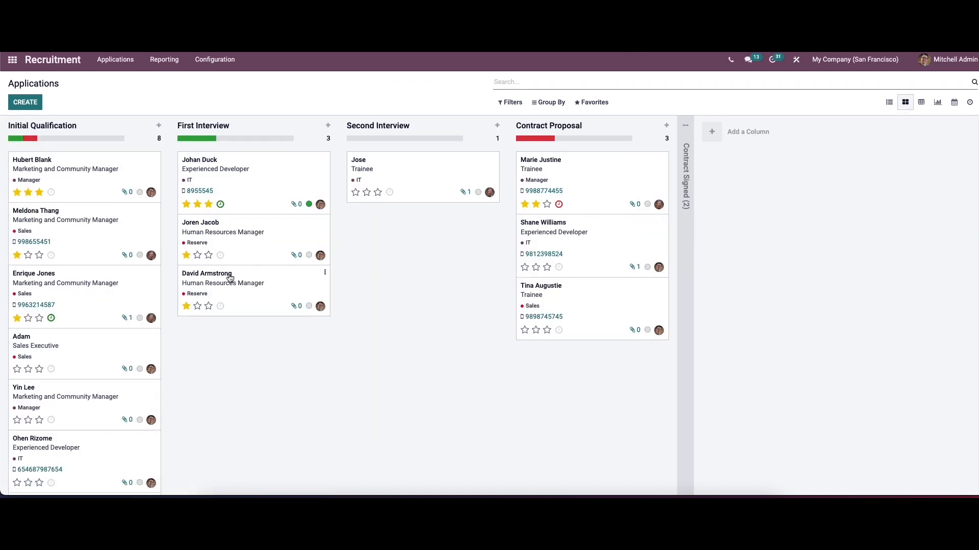
pyautogui.scroll(-3, 143, 281)
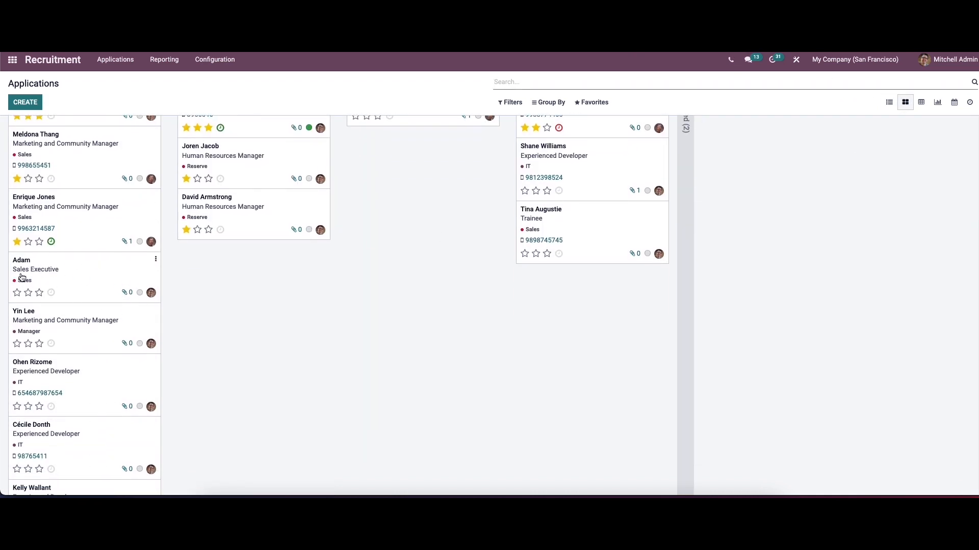
pyautogui.scroll(-2, 119, 313)
pyautogui.scroll(5, 82, 319)
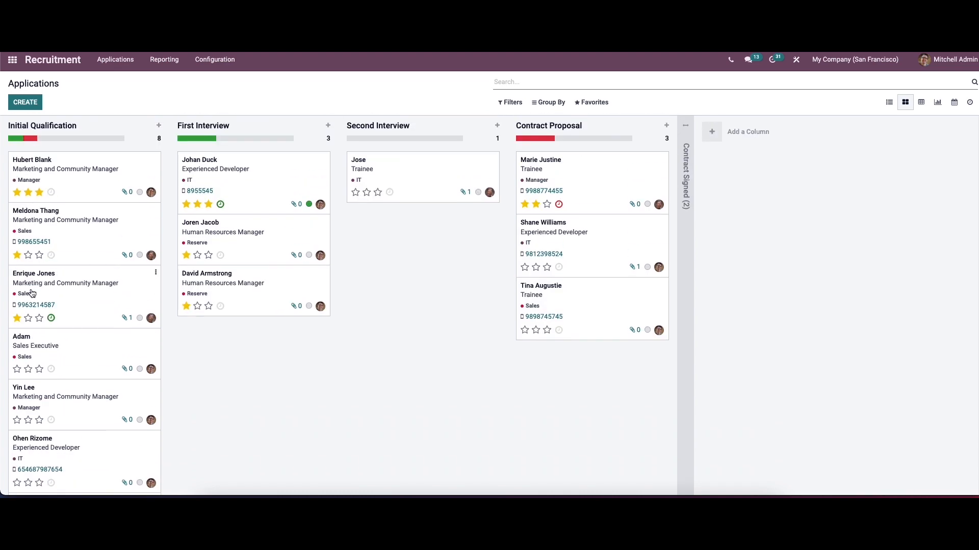
pyautogui.moveTo(74, 352); pyautogui.dragTo(236, 290)
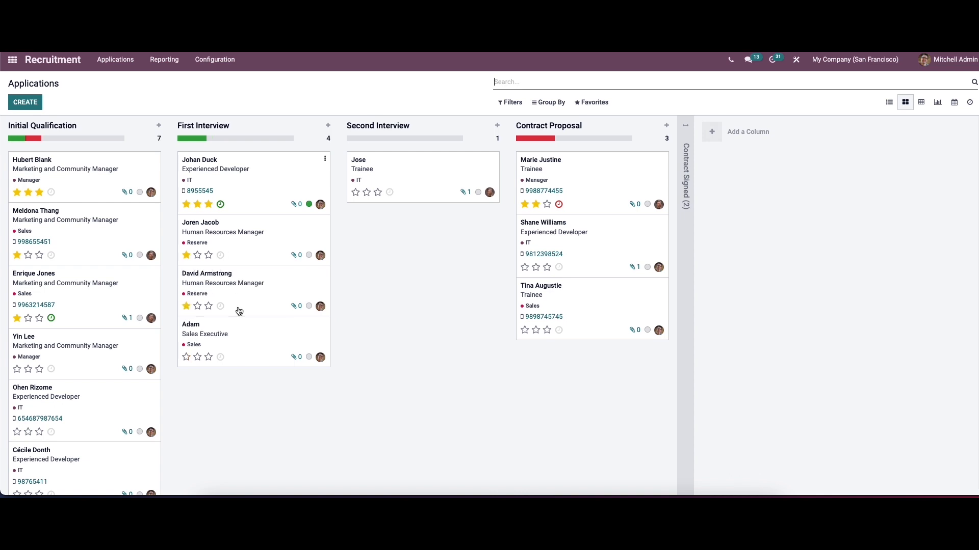
pyautogui.click(242, 352)
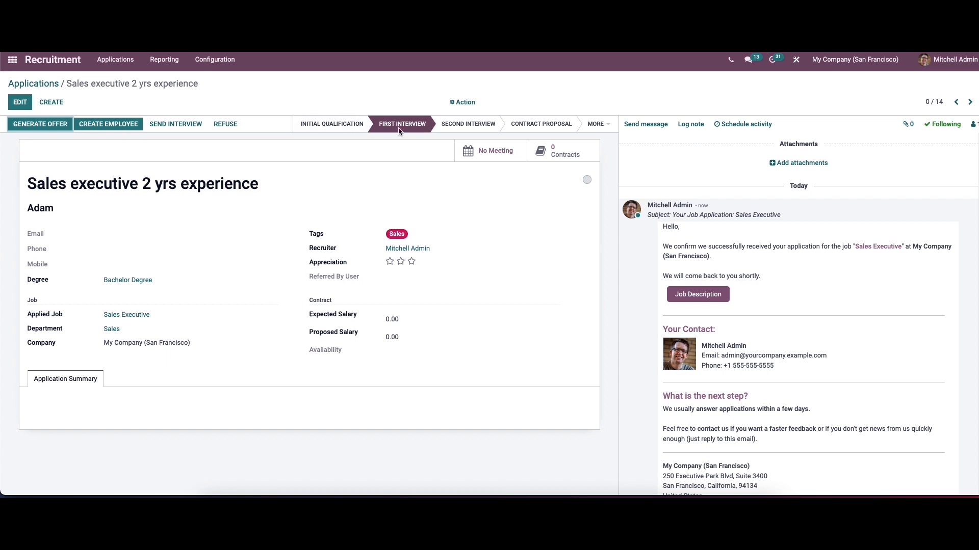
pyautogui.click(37, 83)
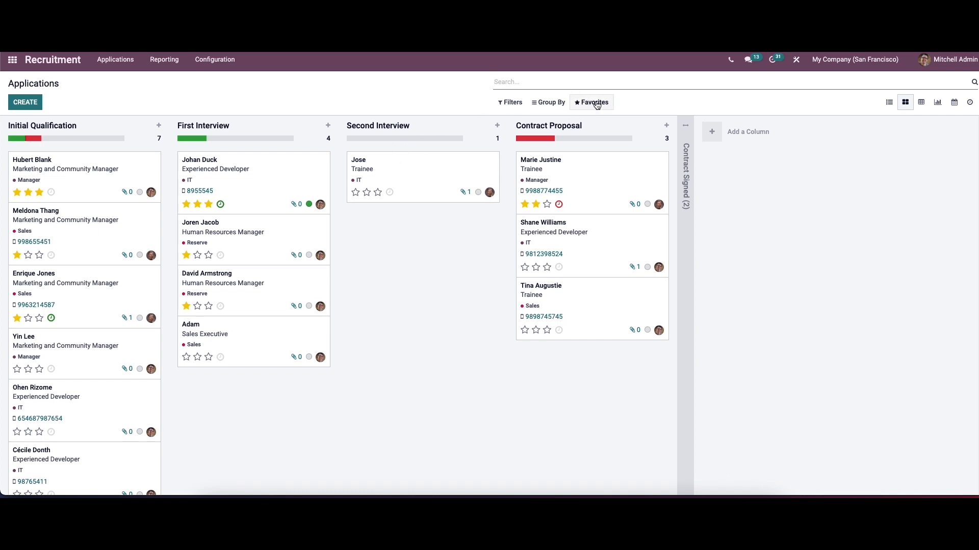
# Step: Start a new stage column and discard it, and fold and unfold the Contract Proposal column
pyautogui.click(712, 134)
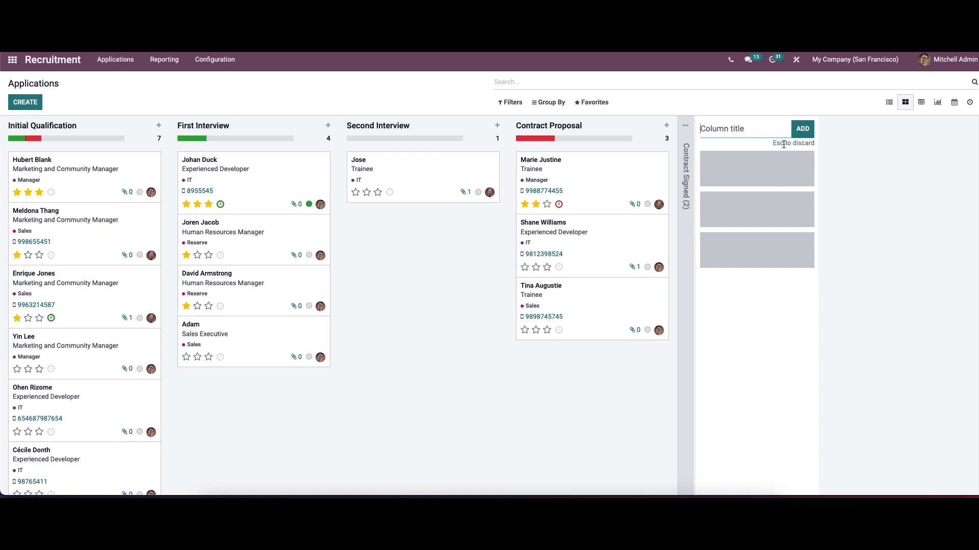
pyautogui.click(872, 160)
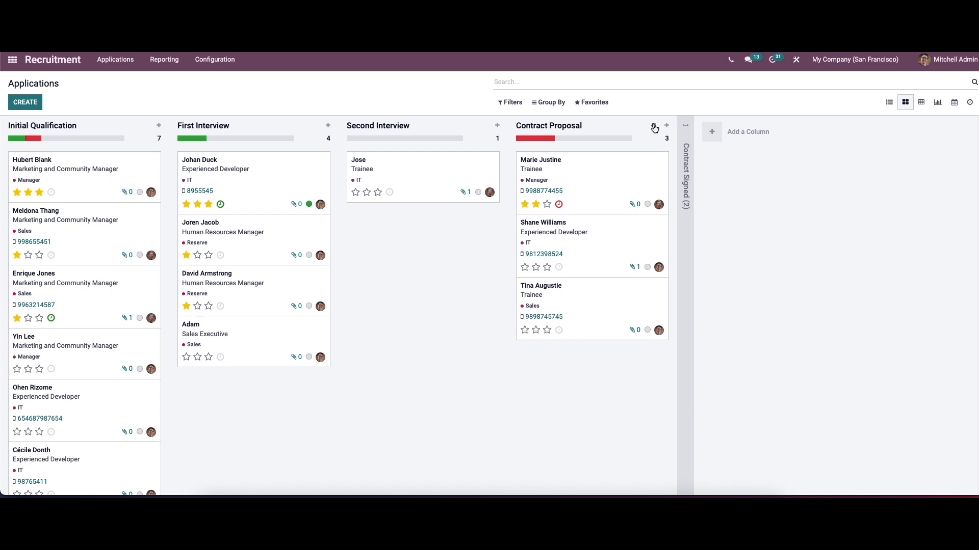
pyautogui.click(653, 126)
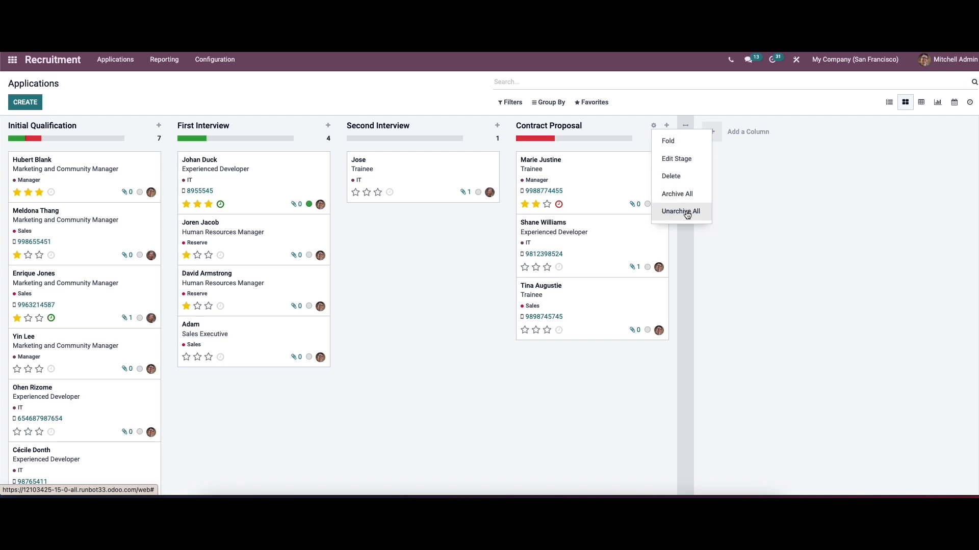
pyautogui.click(668, 144)
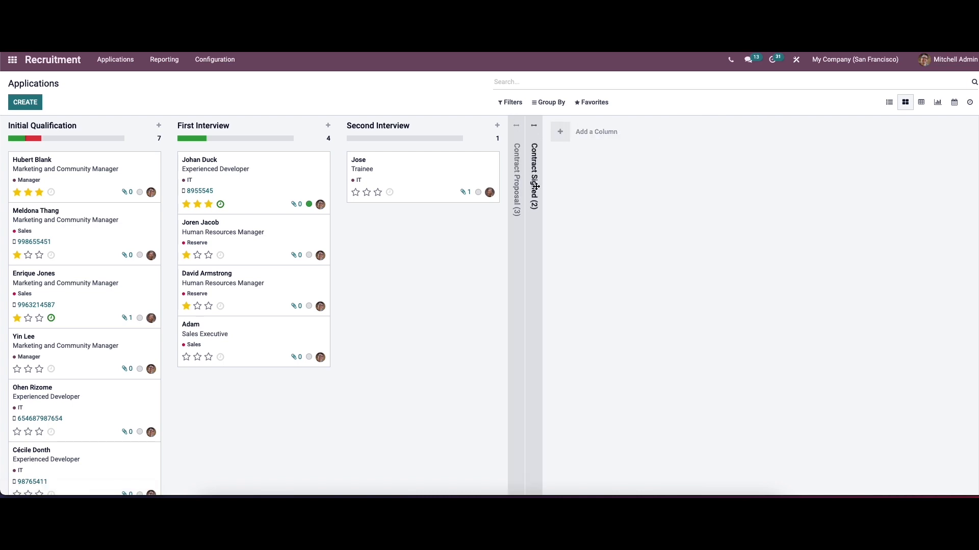
pyautogui.click(518, 162)
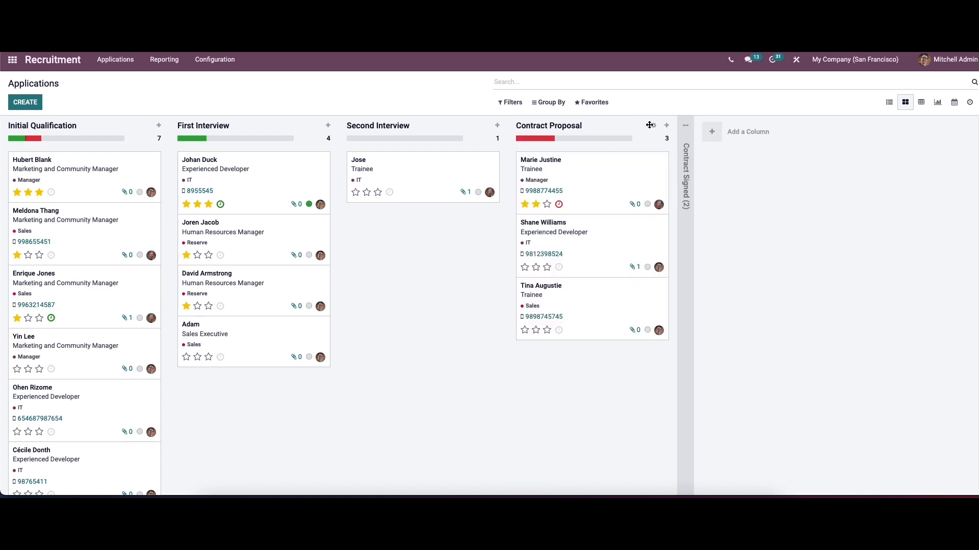
# Step: Review the Contract Proposal stage's edit form and its quick form for a new application, discarding both
pyautogui.click(653, 125)
pyautogui.click(664, 161)
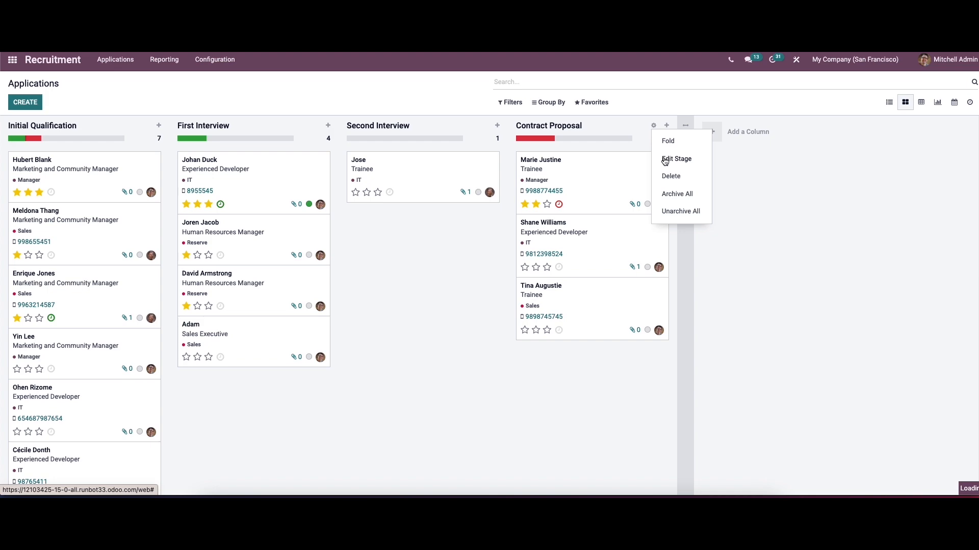
pyautogui.click(298, 365)
pyautogui.click(652, 126)
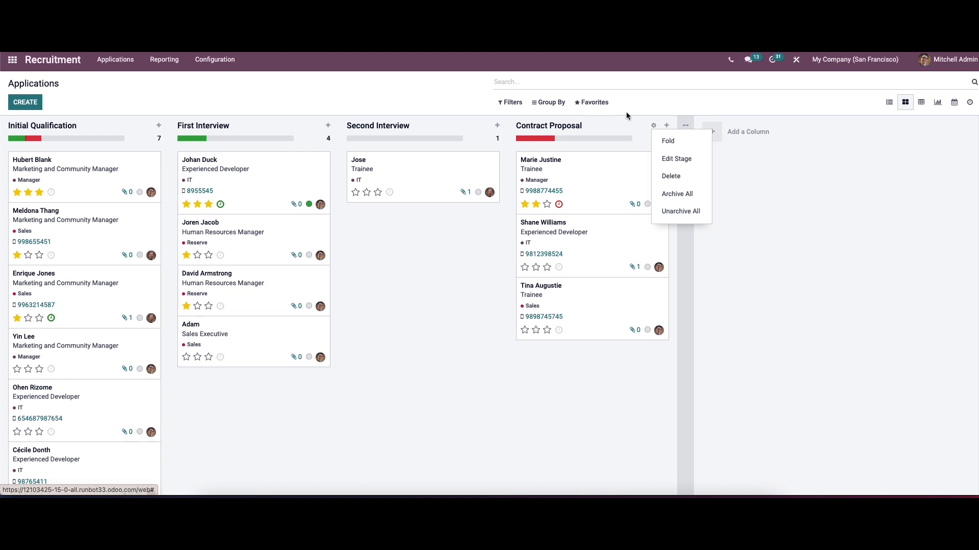
pyautogui.click(641, 104)
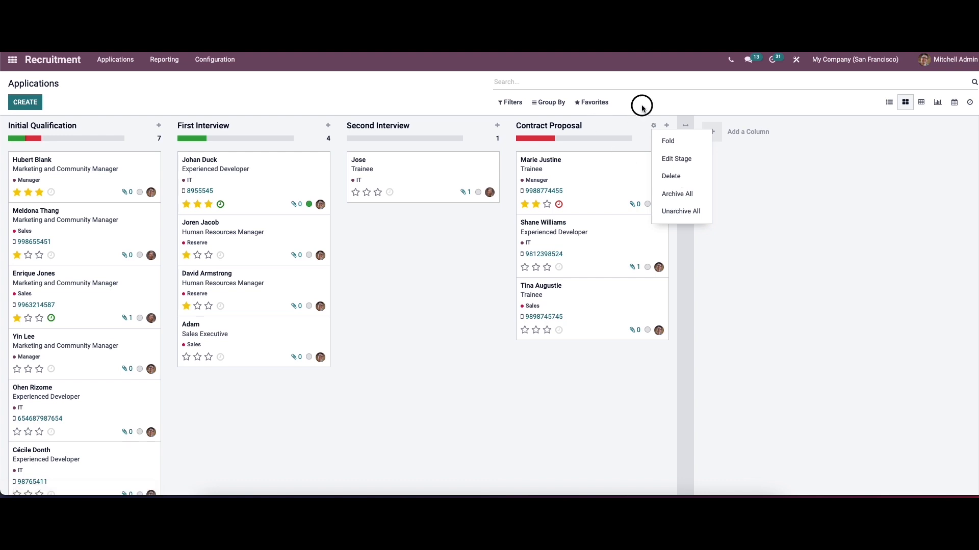
pyautogui.click(668, 128)
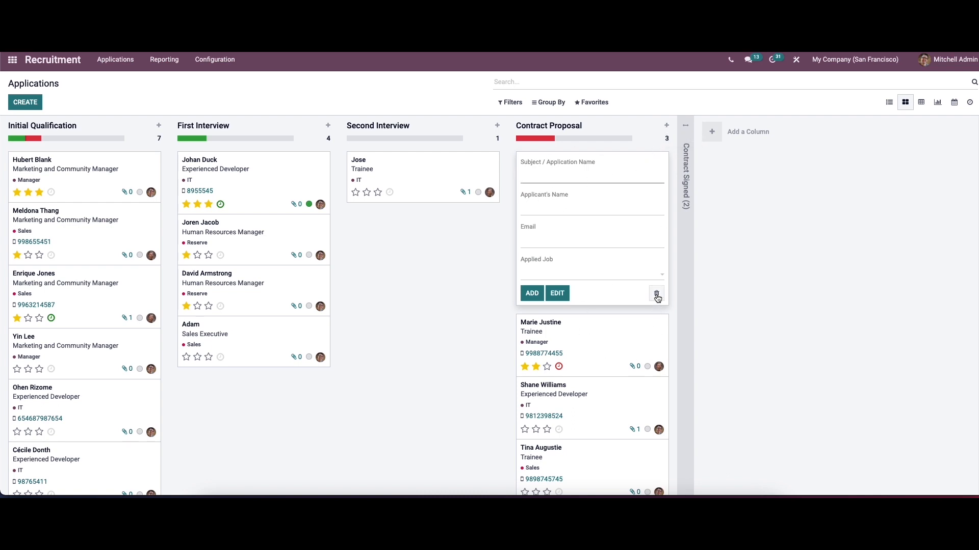
pyautogui.click(657, 294)
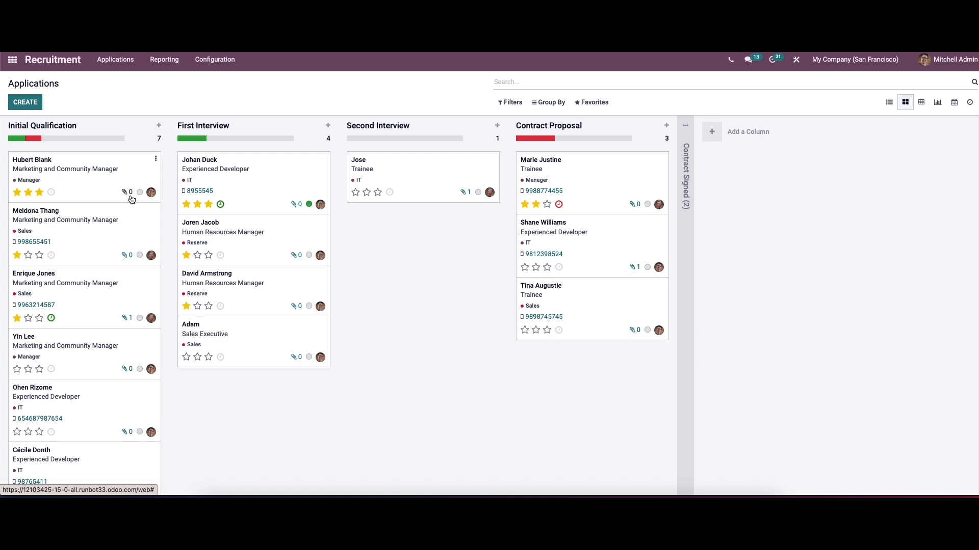
# Step: Check the attached CV of the third Initial Qualification applicant, and mark the Sales Executive applicant in First Interview as Ready for Next Stage
pyautogui.click(126, 321)
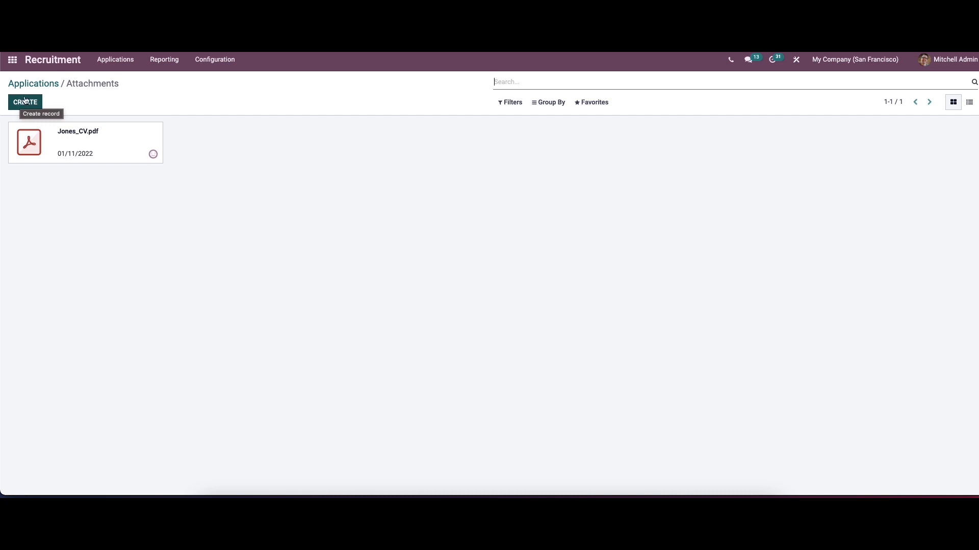
pyautogui.click(43, 83)
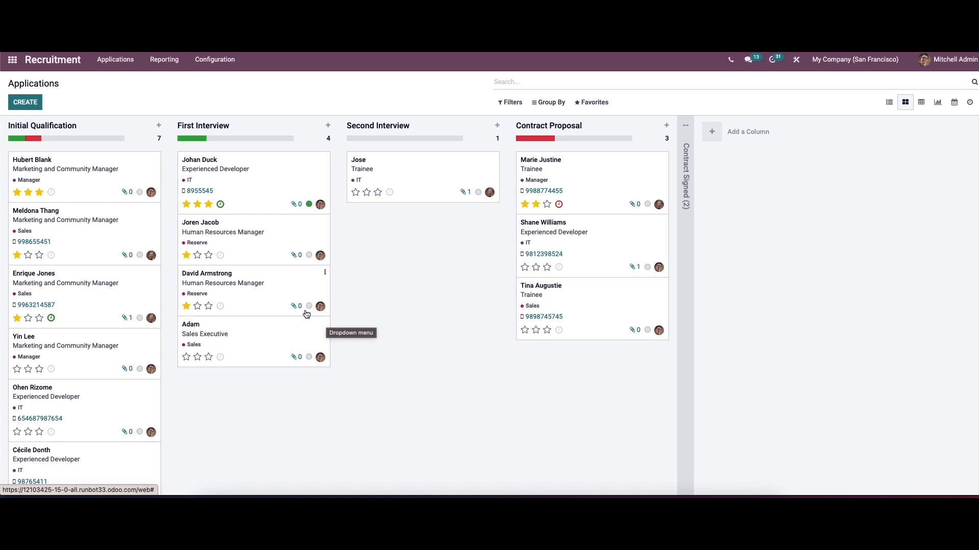
pyautogui.click(309, 306)
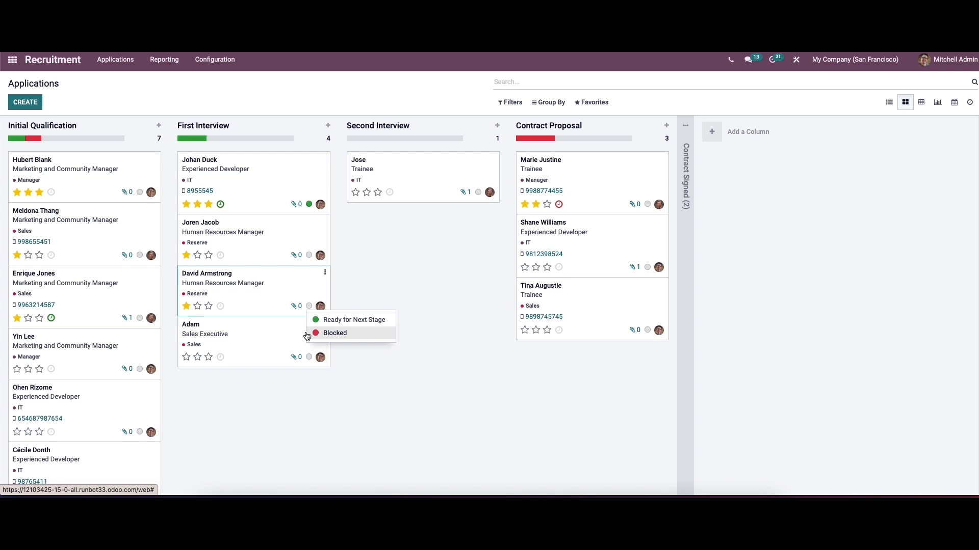
pyautogui.click(310, 357)
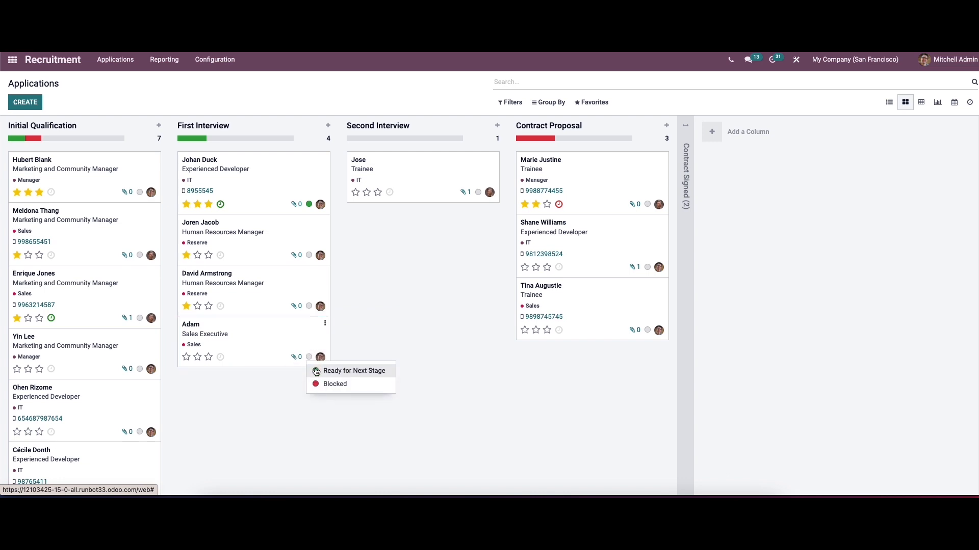
pyautogui.click(316, 372)
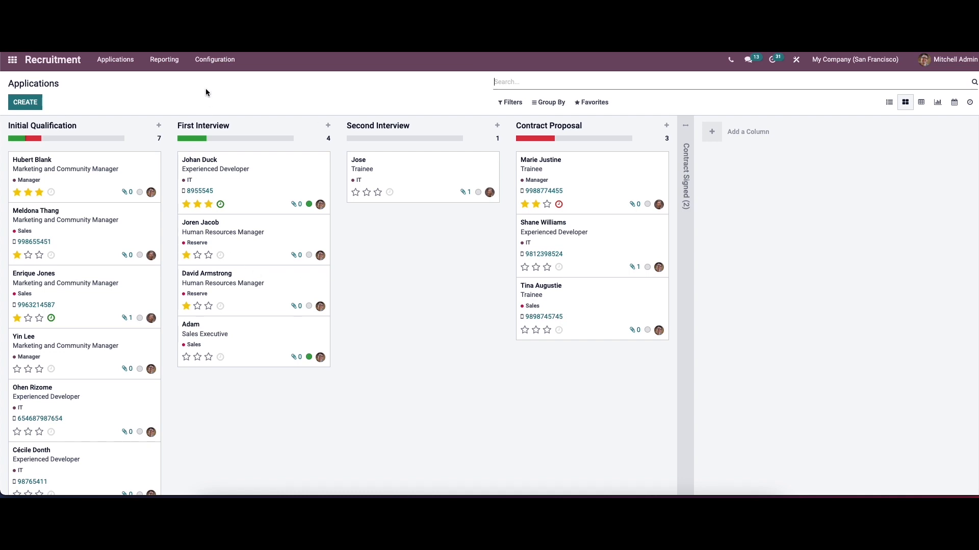
# Step: Review the Recruitment settings, including the Send Interview Survey option, and the list of configured job positions
pyautogui.click(209, 61)
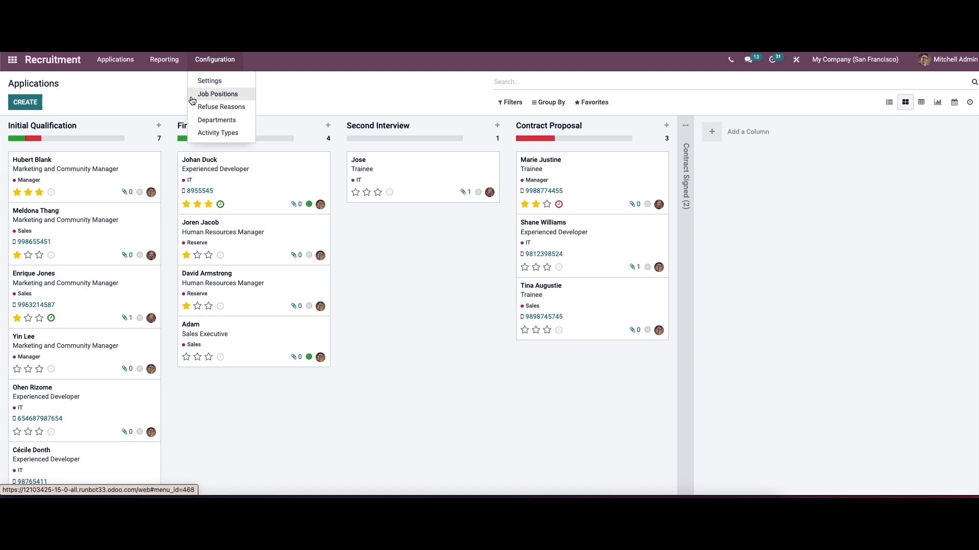
pyautogui.click(209, 81)
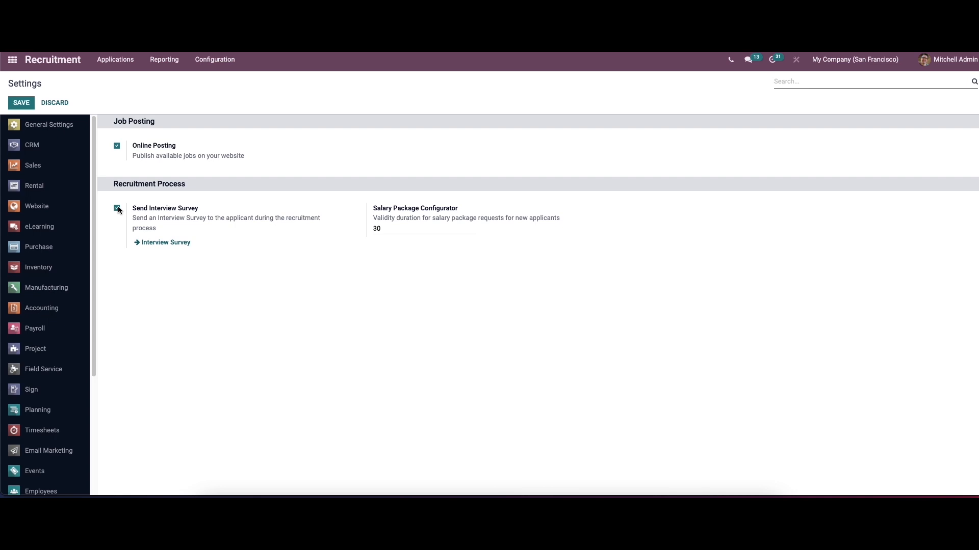
pyautogui.moveTo(118, 209)
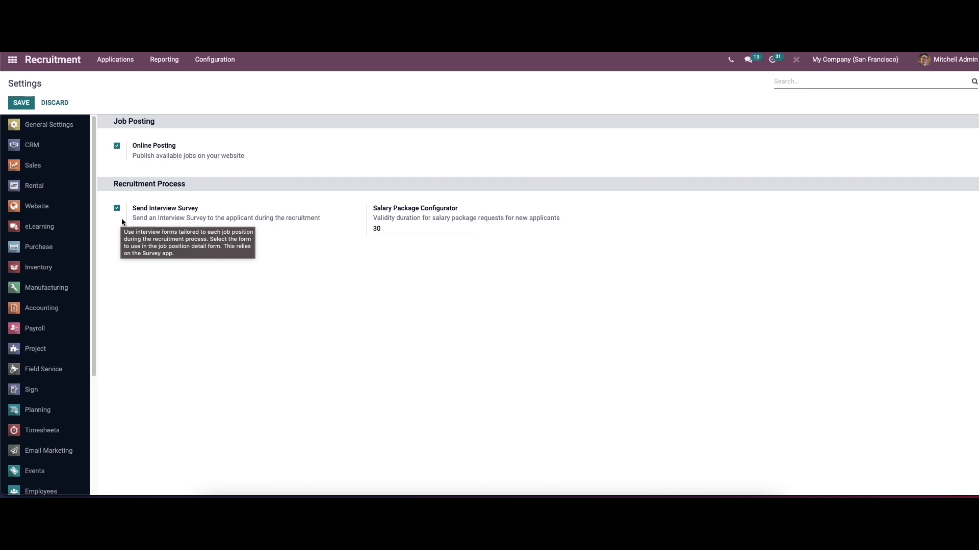
pyautogui.click(215, 60)
pyautogui.click(225, 97)
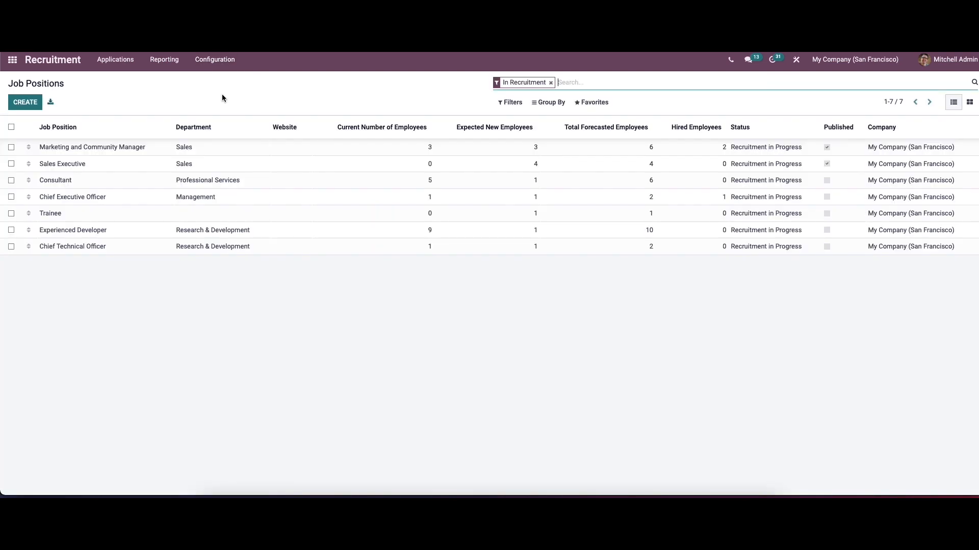
# Step: Review the configured refuse reasons, starting a blank new entry and discarding it
pyautogui.click(217, 61)
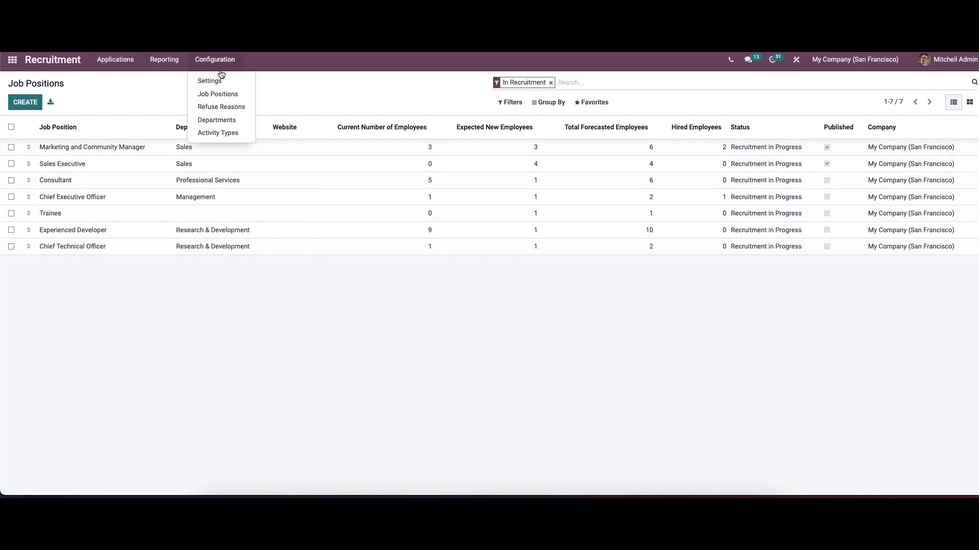
pyautogui.click(221, 105)
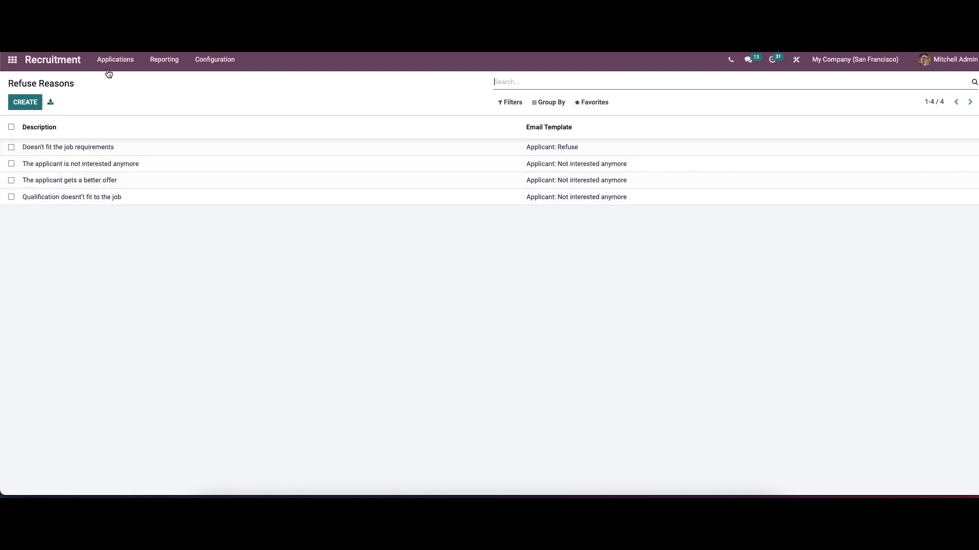
pyautogui.click(223, 60)
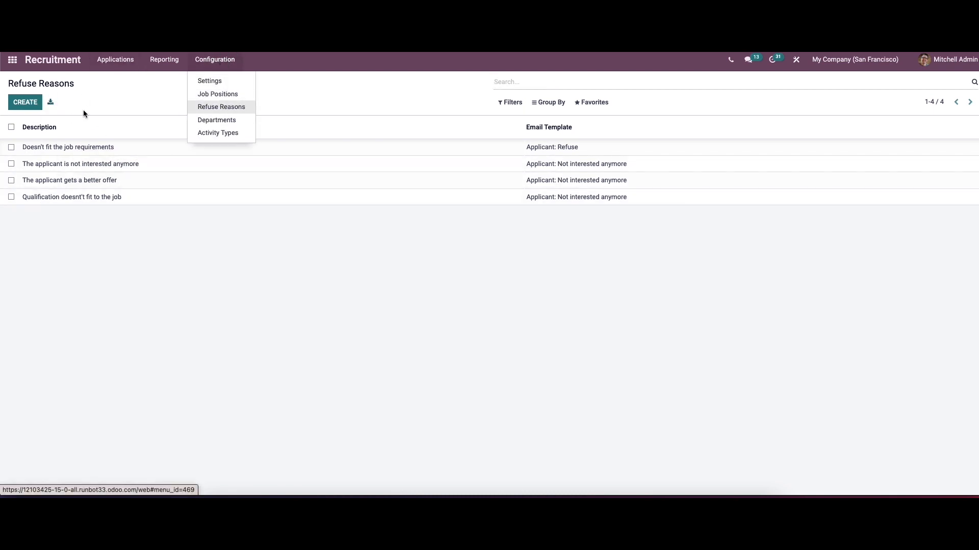
pyautogui.click(20, 103)
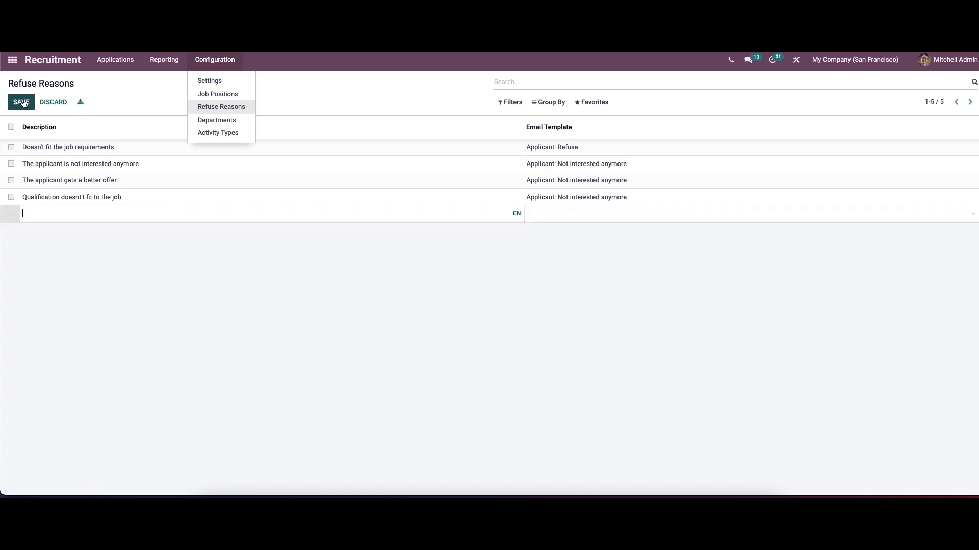
pyautogui.click(52, 104)
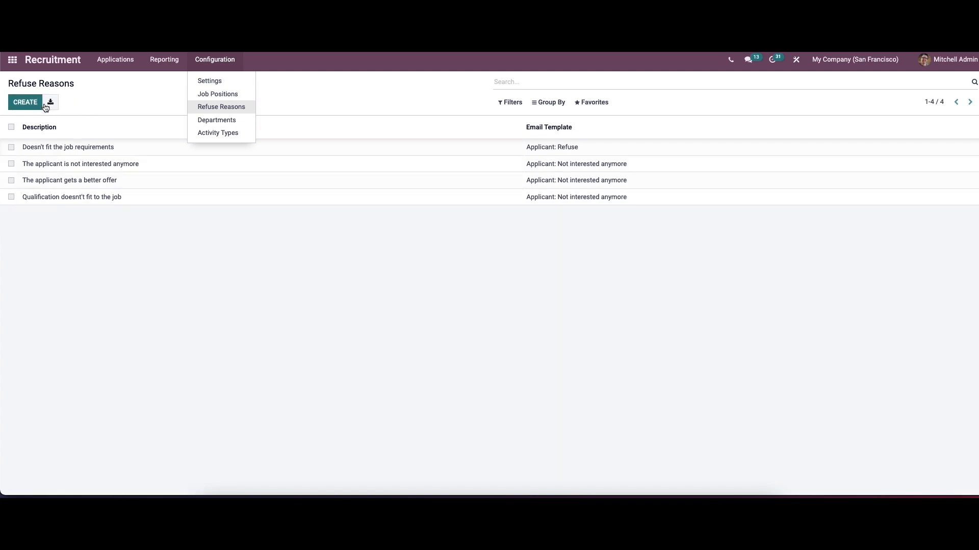
# Step: Review the configured departments and activity types, and look at the blank form for a new activity type before discarding it
pyautogui.click(223, 120)
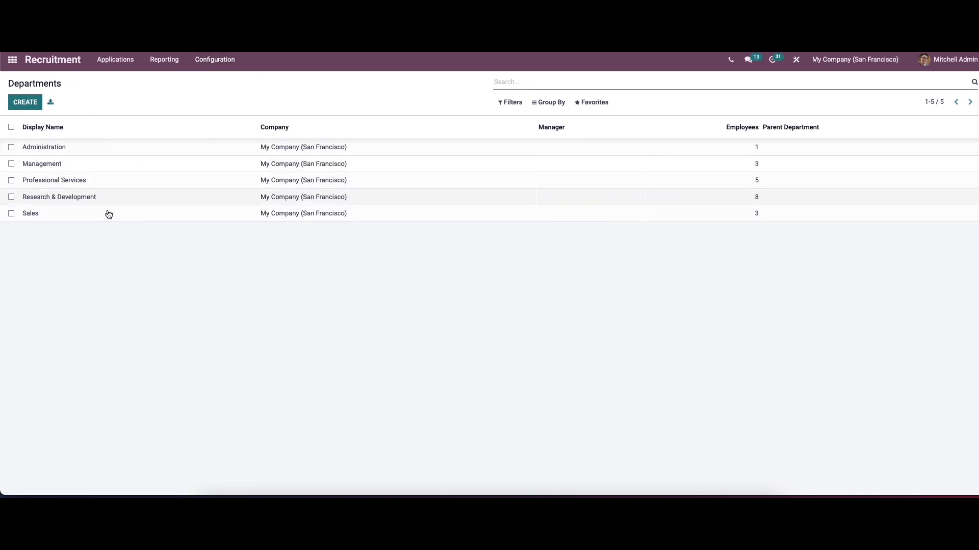
pyautogui.click(212, 58)
pyautogui.click(230, 133)
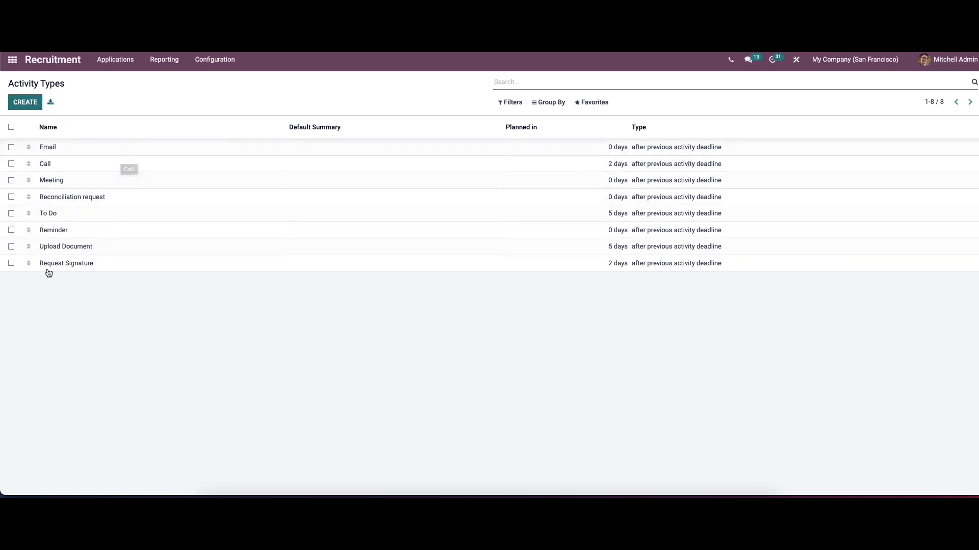
pyautogui.click(31, 103)
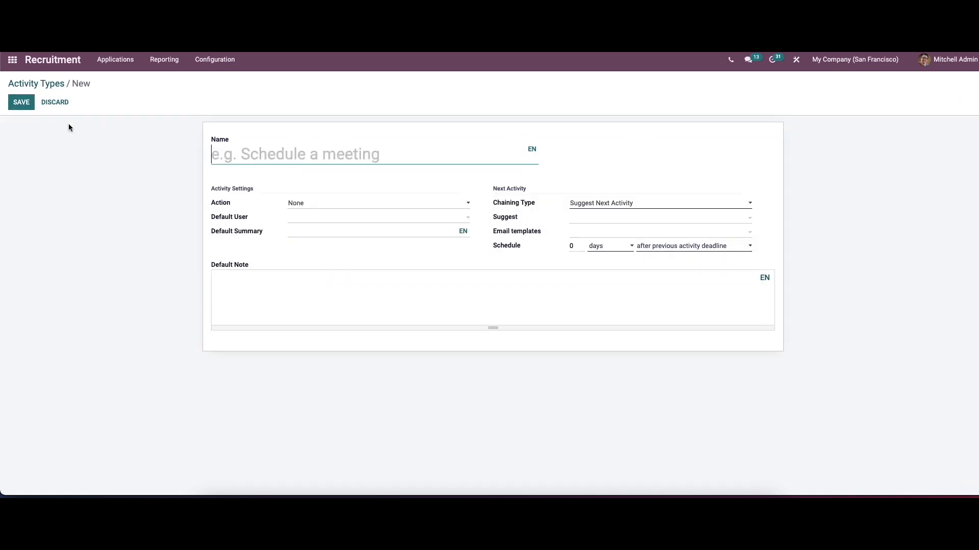
pyautogui.click(57, 102)
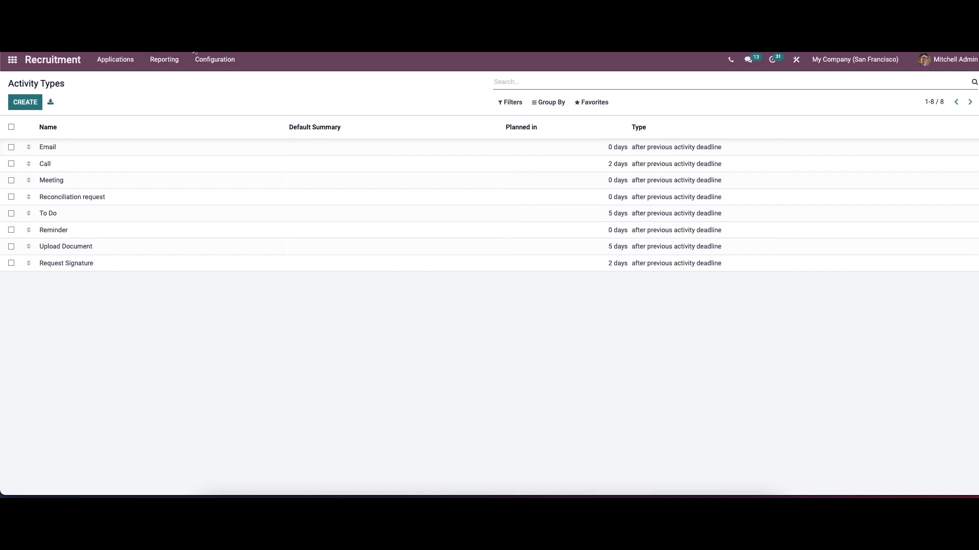
# Step: Examine the Recruitment Analysis report's available measures and its grouping options, including custom groups
pyautogui.click(173, 63)
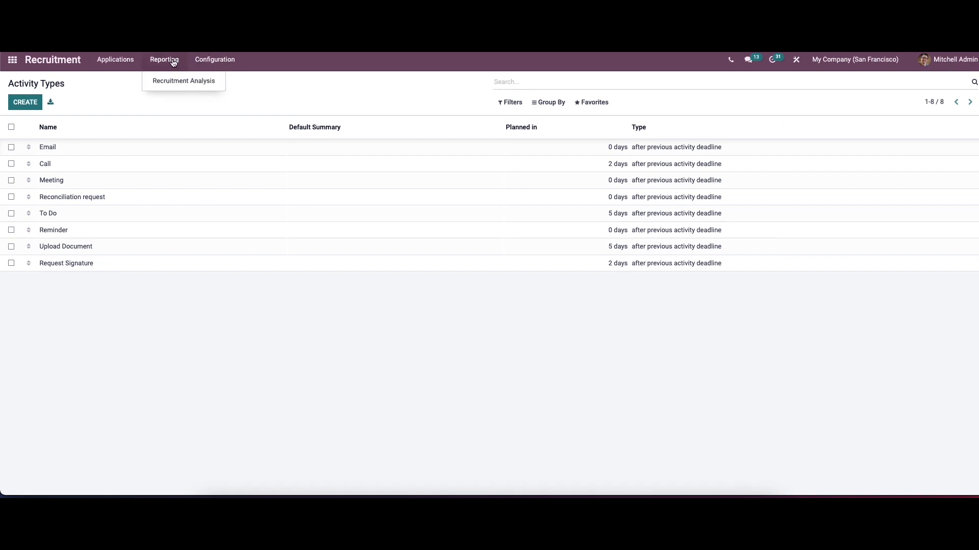
pyautogui.click(200, 82)
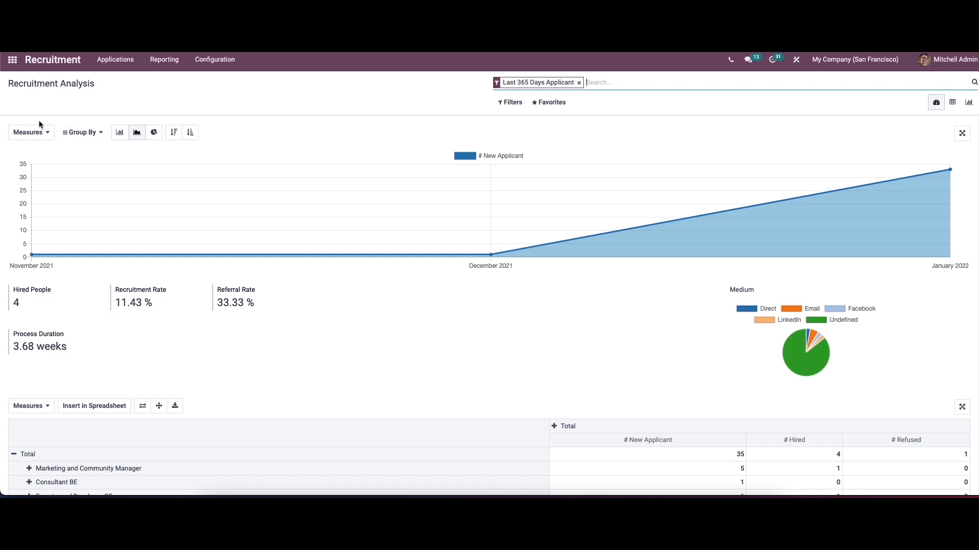
pyautogui.click(31, 132)
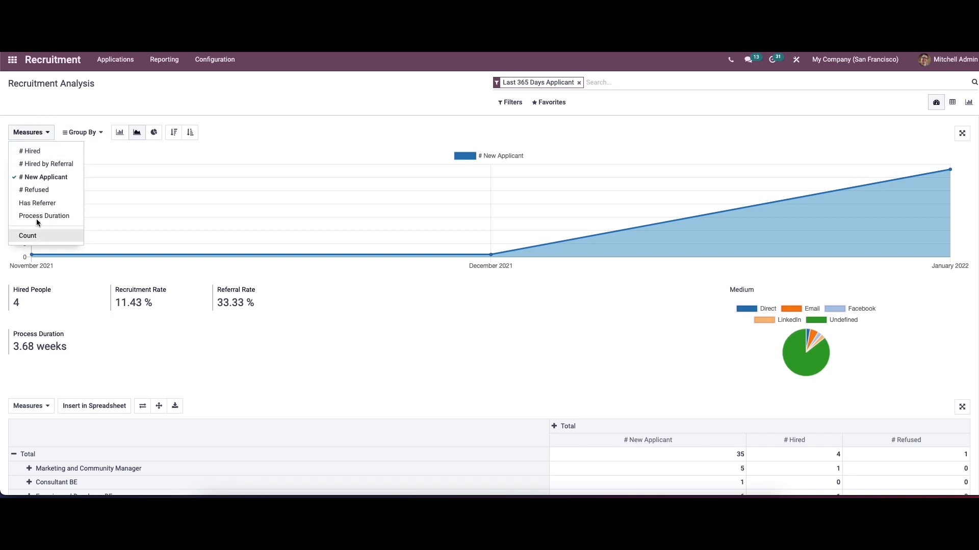
pyautogui.click(74, 137)
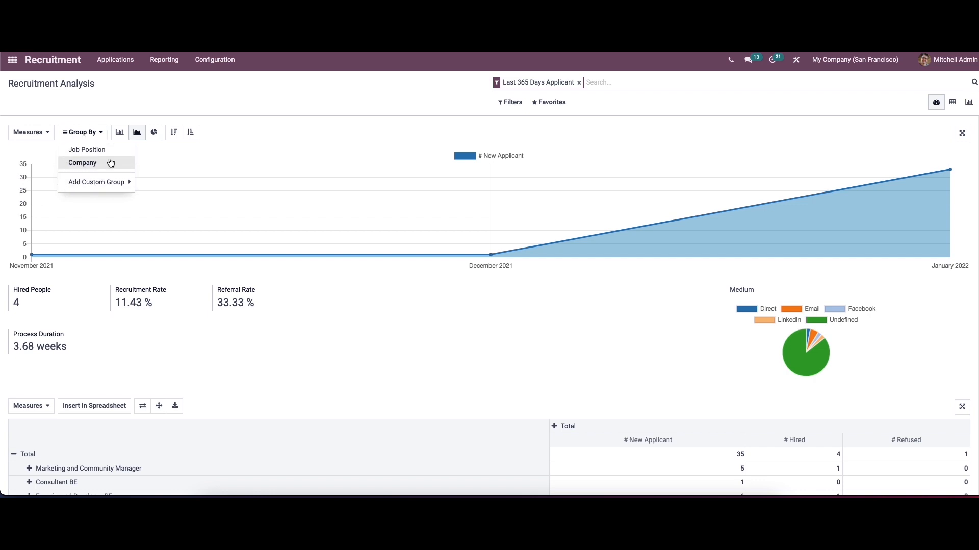
pyautogui.click(93, 184)
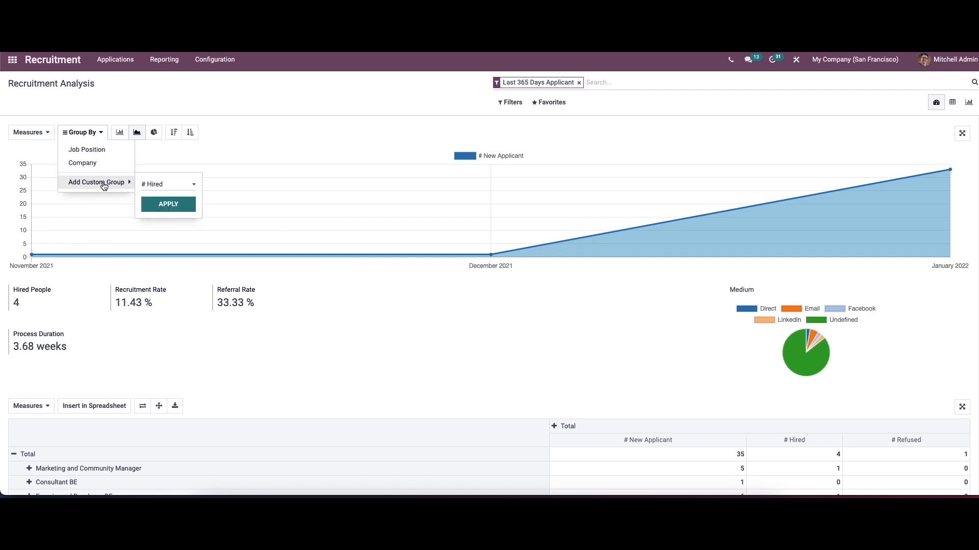
pyautogui.click(146, 156)
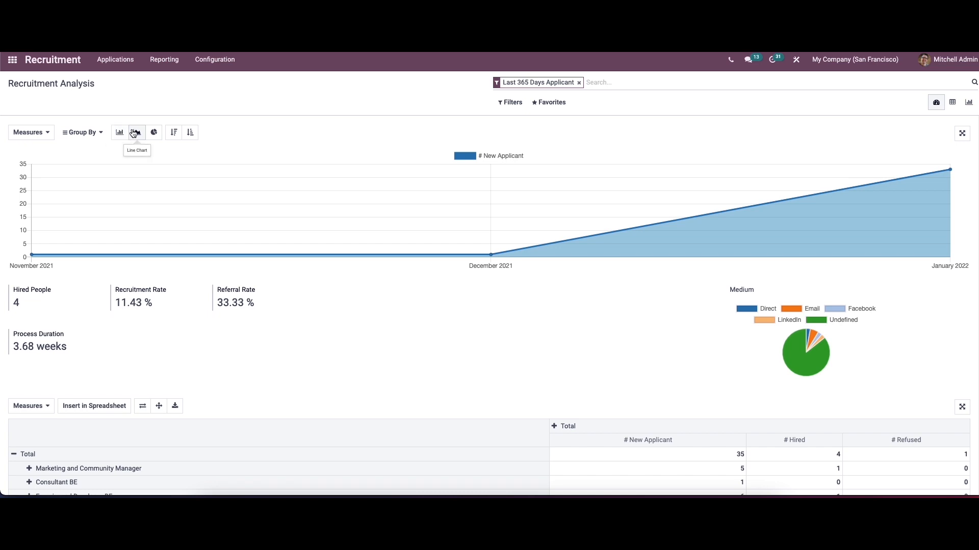
# Step: Try both sort orders on the Recruitment Analysis chart of new applicants, leaving it in descending order
pyautogui.click(174, 133)
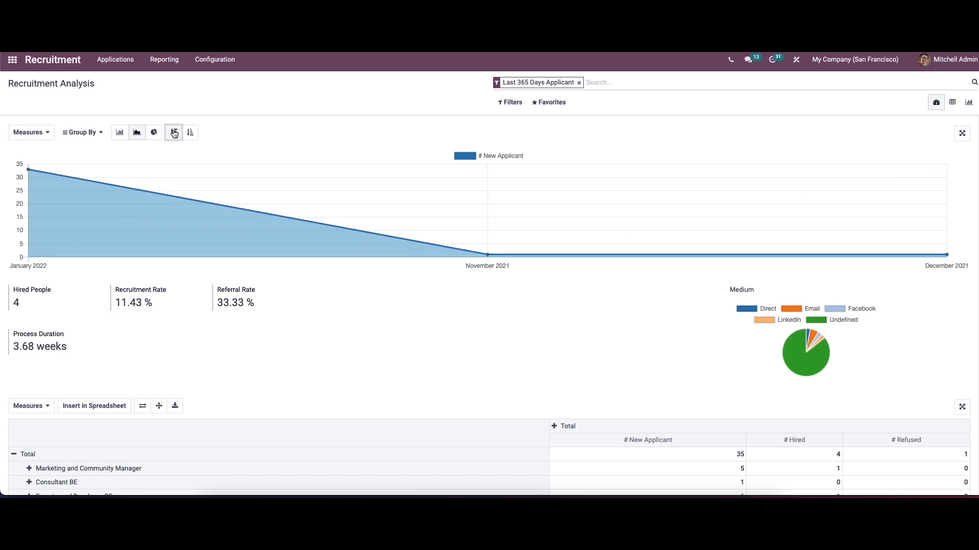
pyautogui.click(191, 133)
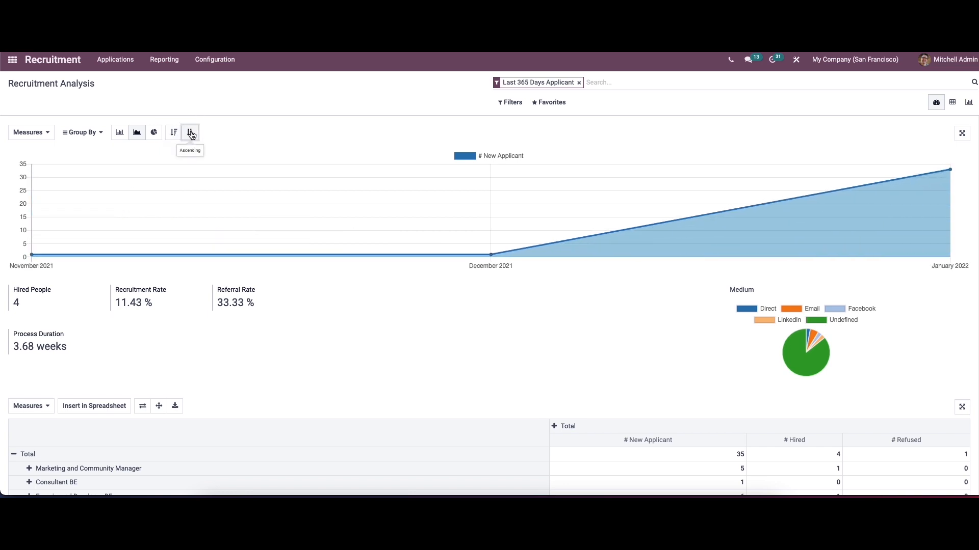
pyautogui.click(174, 133)
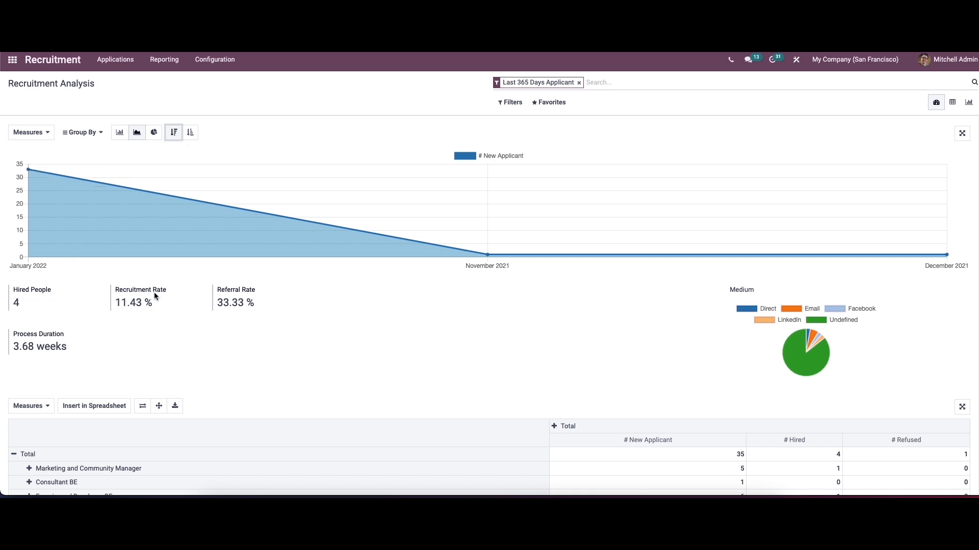
pyautogui.moveTo(71, 341)
# Step: View the Recruitment Analysis as a pivot table and as a graph, and look through its dashboard again
pyautogui.click(953, 104)
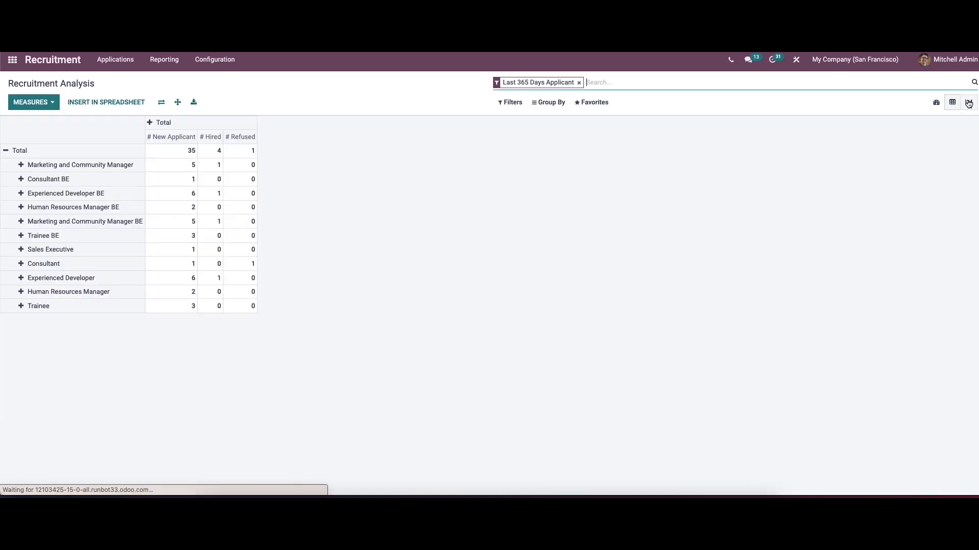
pyautogui.click(969, 104)
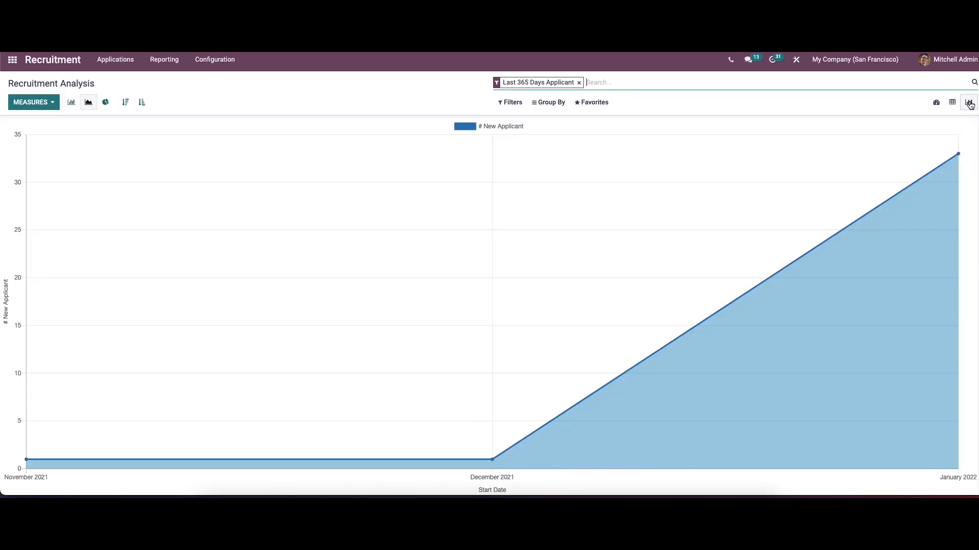
pyautogui.click(953, 102)
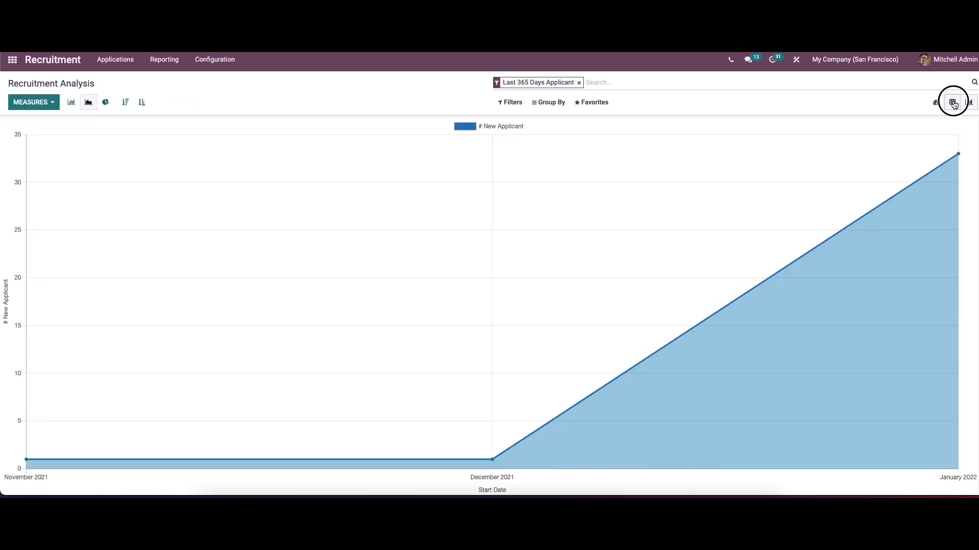
pyautogui.click(936, 104)
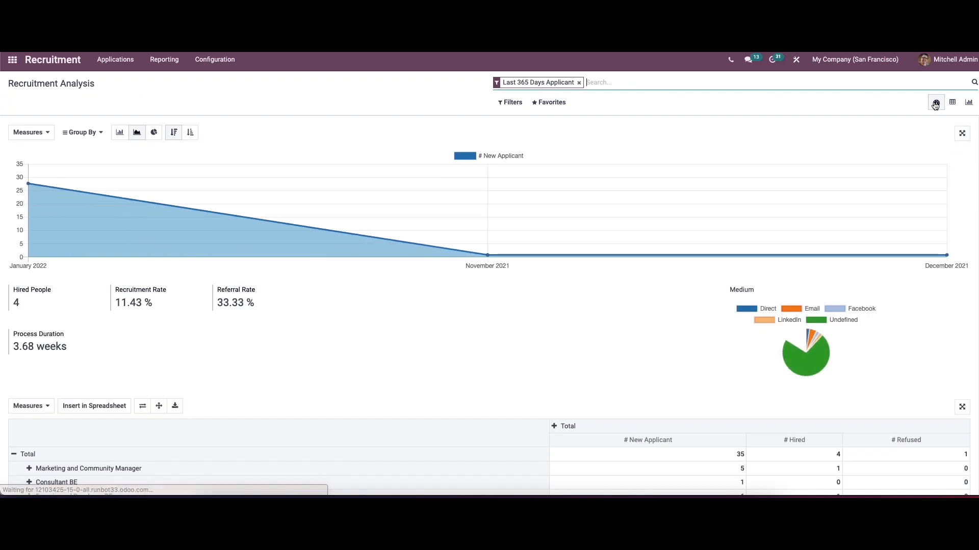
pyautogui.scroll(-2, 793, 269)
pyautogui.scroll(2, 793, 269)
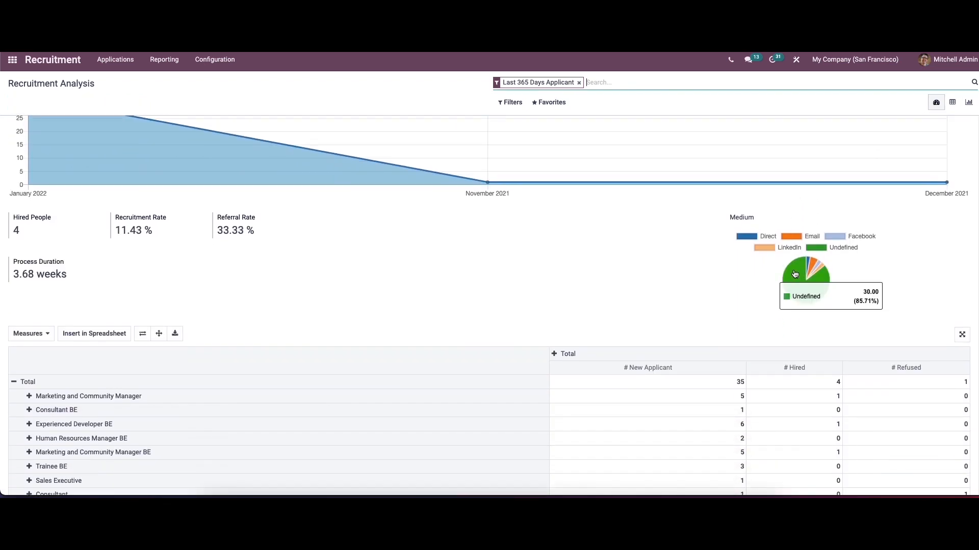